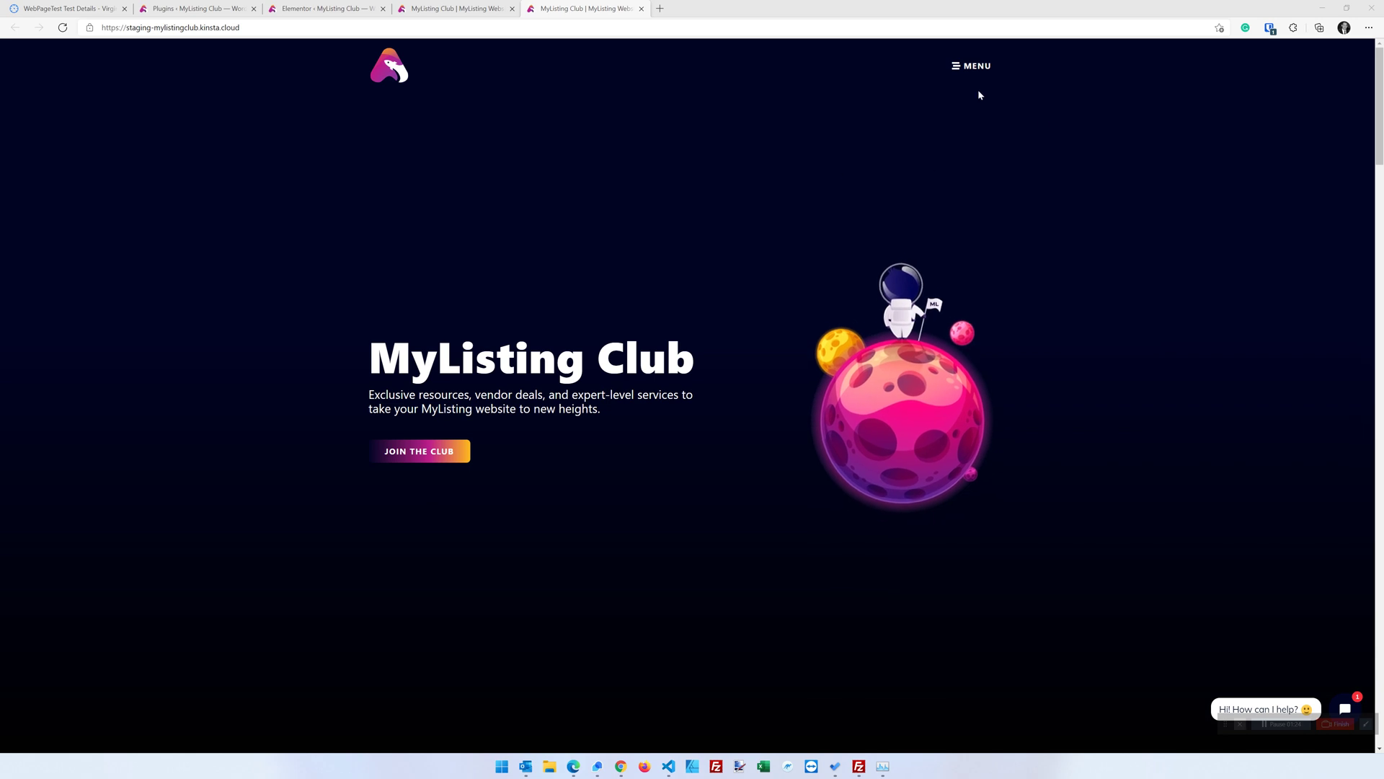
Step: Open the MyListing Club full-screen menu, then close it to show the homepage again
{"action": "left_click", "coordinate": [975, 67]}
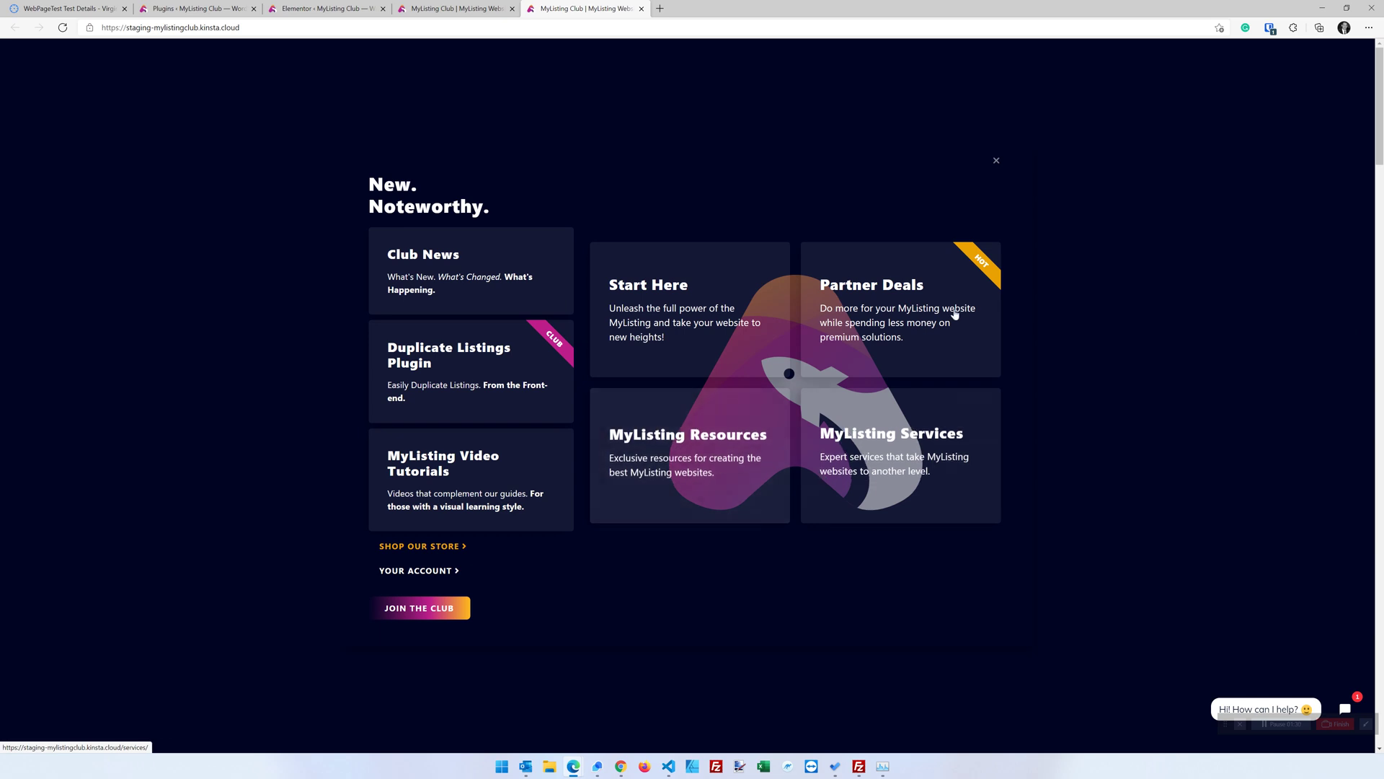
{"action": "left_click", "coordinate": [997, 162]}
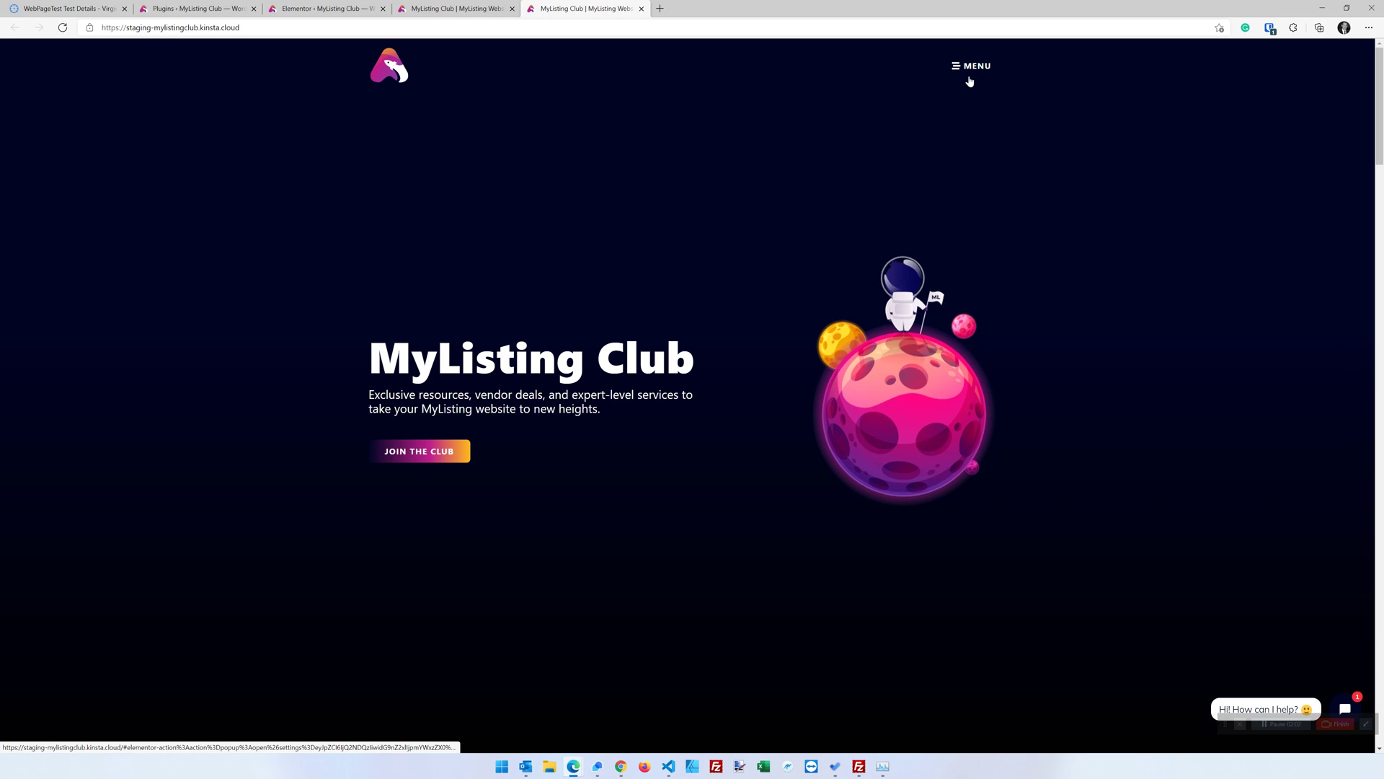
{"action": "left_click", "coordinate": [489, 11]}
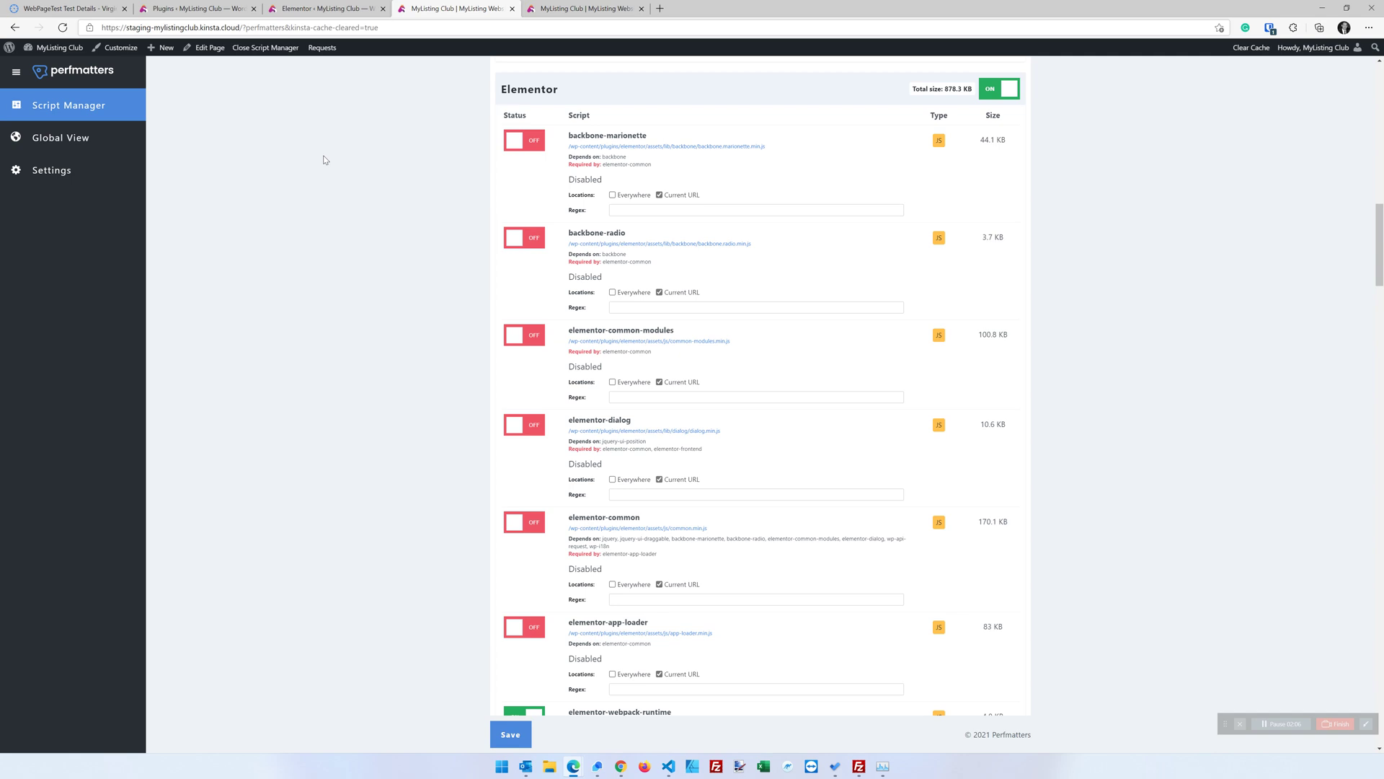
{"action": "scroll", "coordinate": [339, 501], "scroll_direction": "up", "scroll_amount": 1}
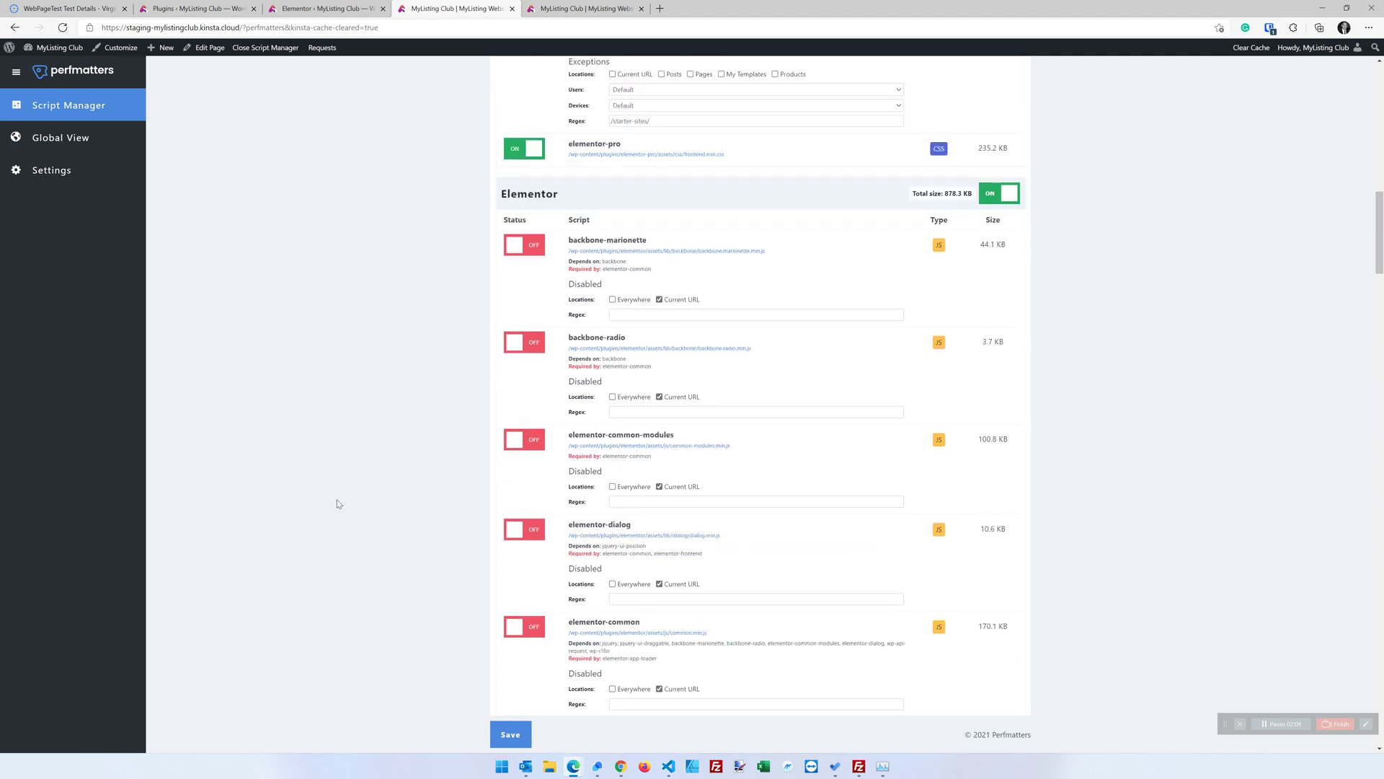
{"action": "scroll", "coordinate": [341, 497], "scroll_direction": "down", "scroll_amount": 1}
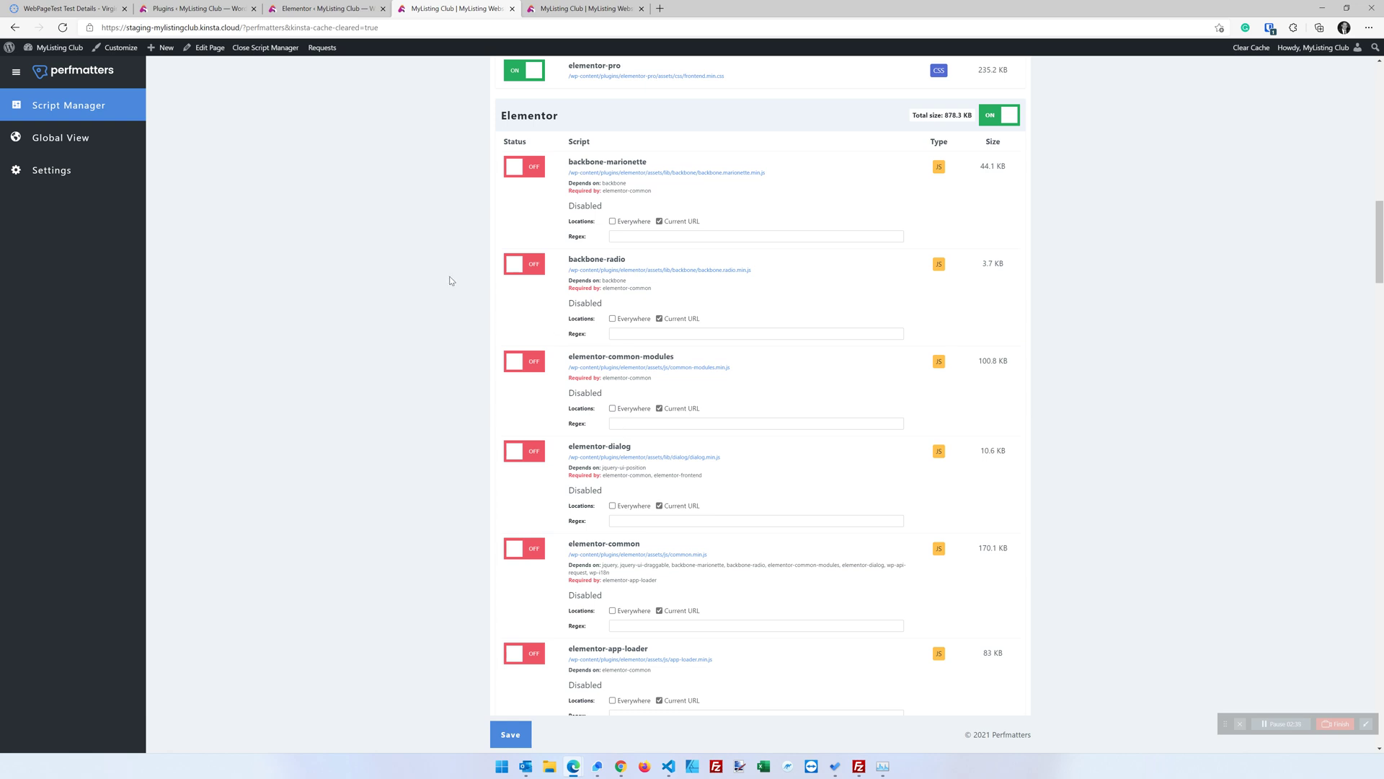
Step: Switch off the elementor-icons-shared-0 stylesheet in Elementor's CSS rows
{"action": "left_click_drag", "start_coordinate": [564, 119], "coordinate": [501, 126]}
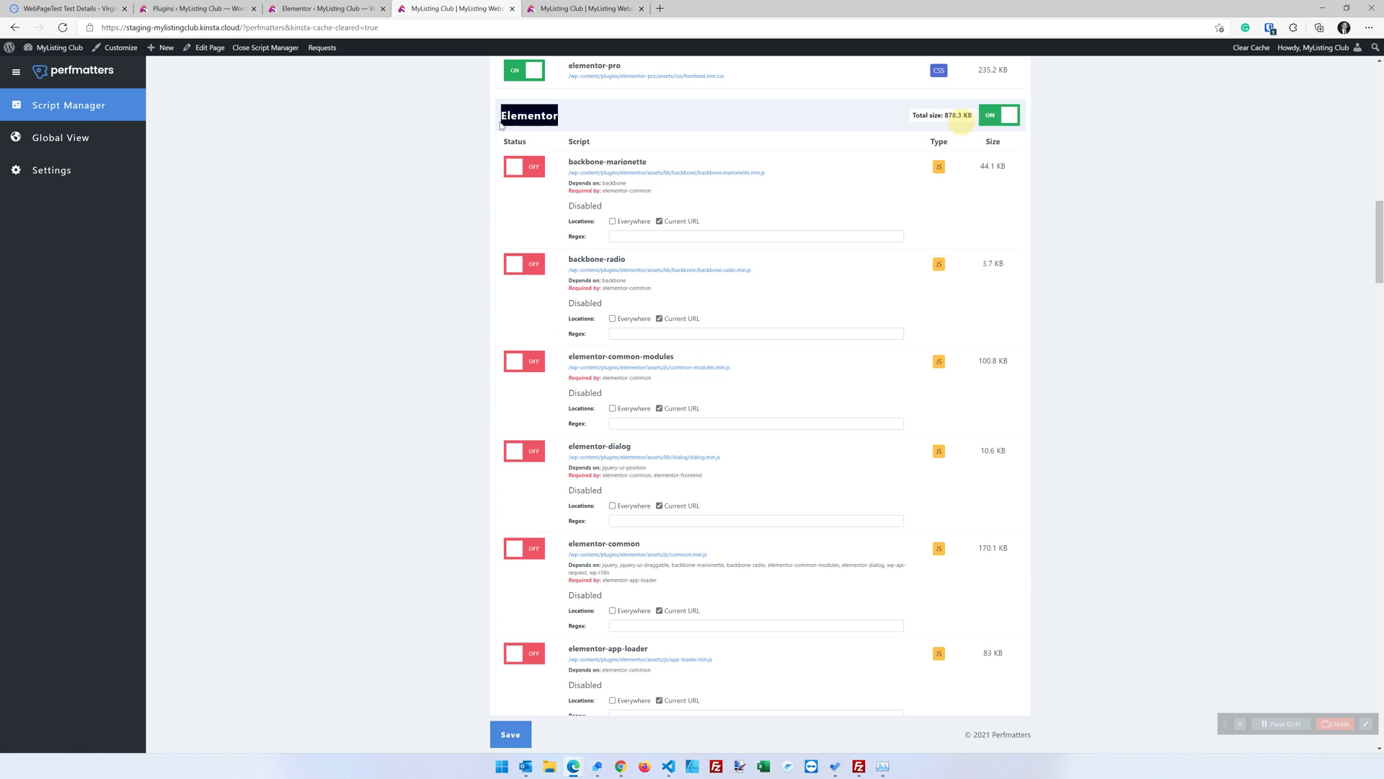
{"action": "scroll", "coordinate": [433, 310], "scroll_direction": "down", "scroll_amount": 7}
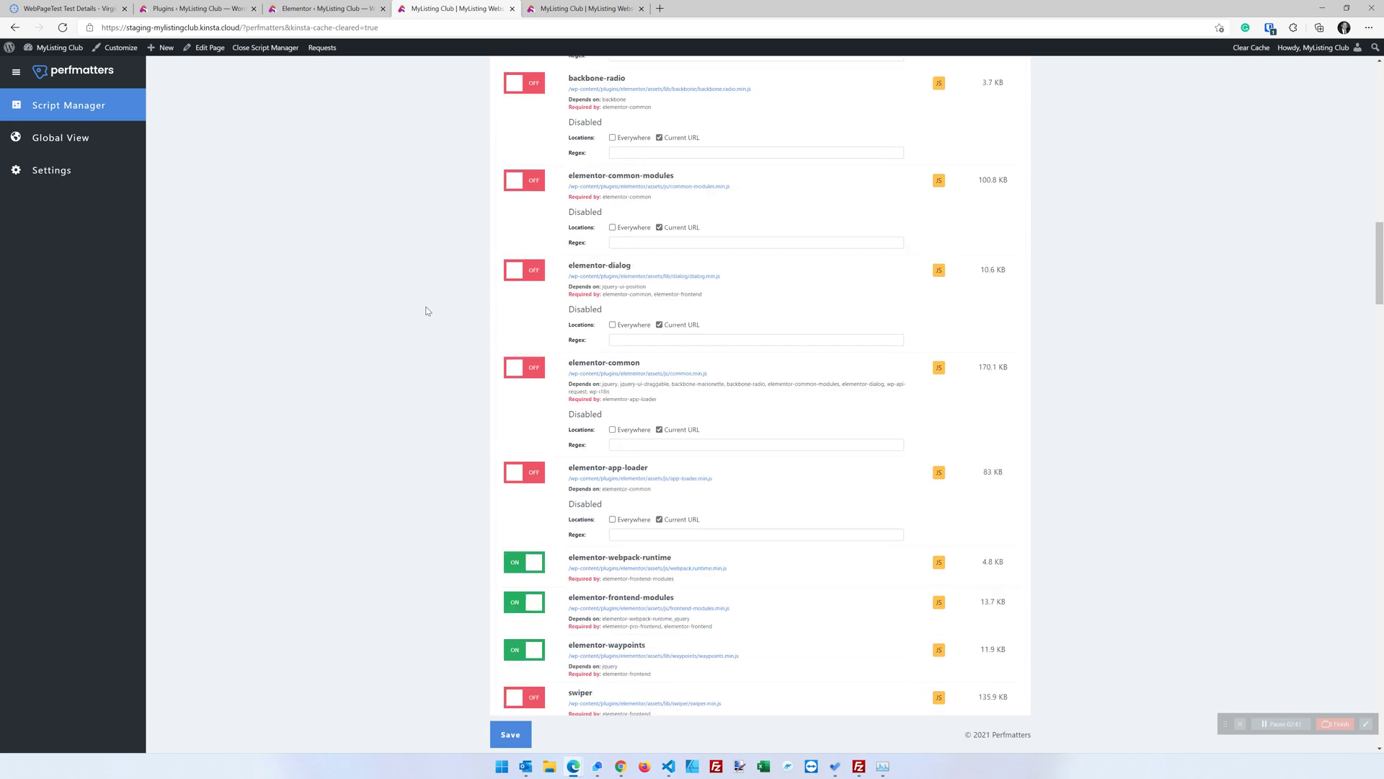
{"action": "scroll", "coordinate": [426, 310], "scroll_direction": "down", "scroll_amount": 8}
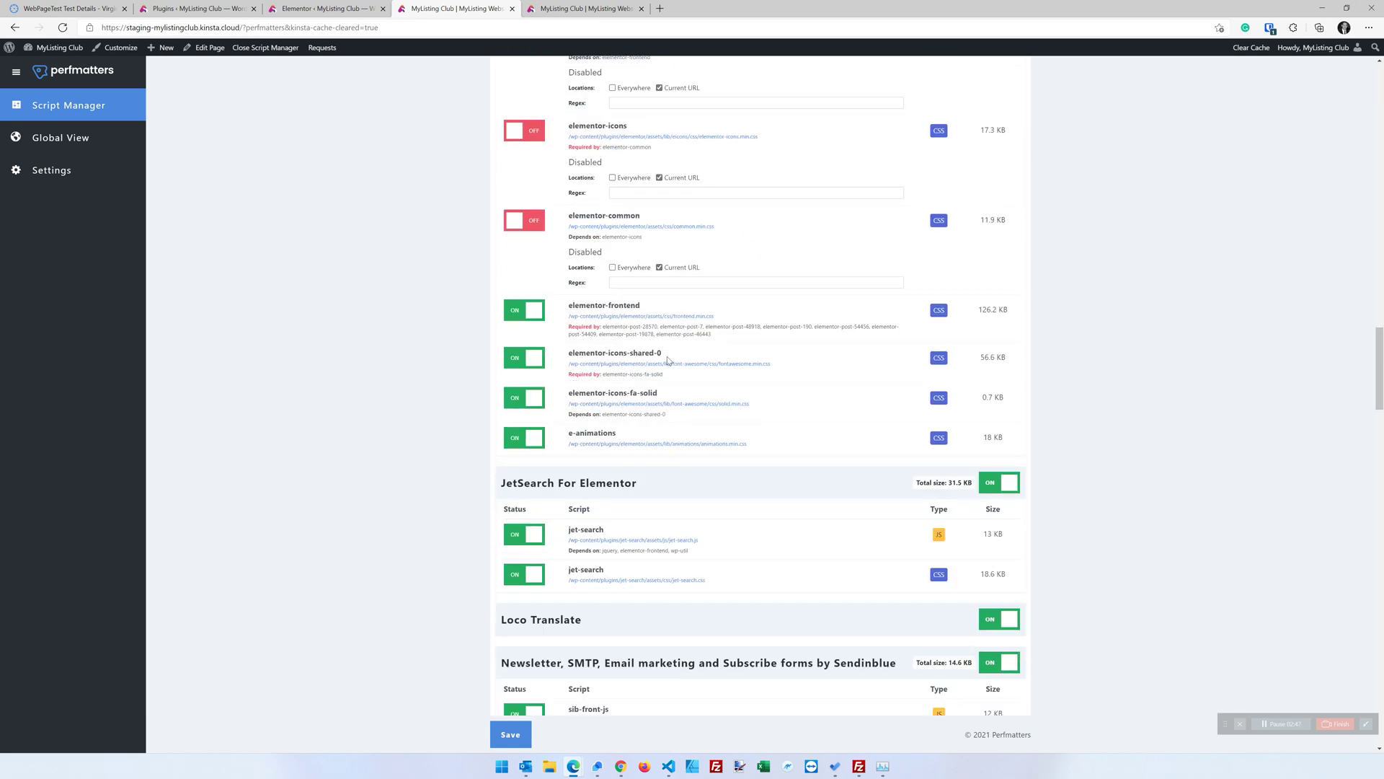
{"action": "triple_click", "coordinate": [566, 355]}
{"action": "left_click_drag", "start_coordinate": [1095, 393], "coordinate": [561, 398]}
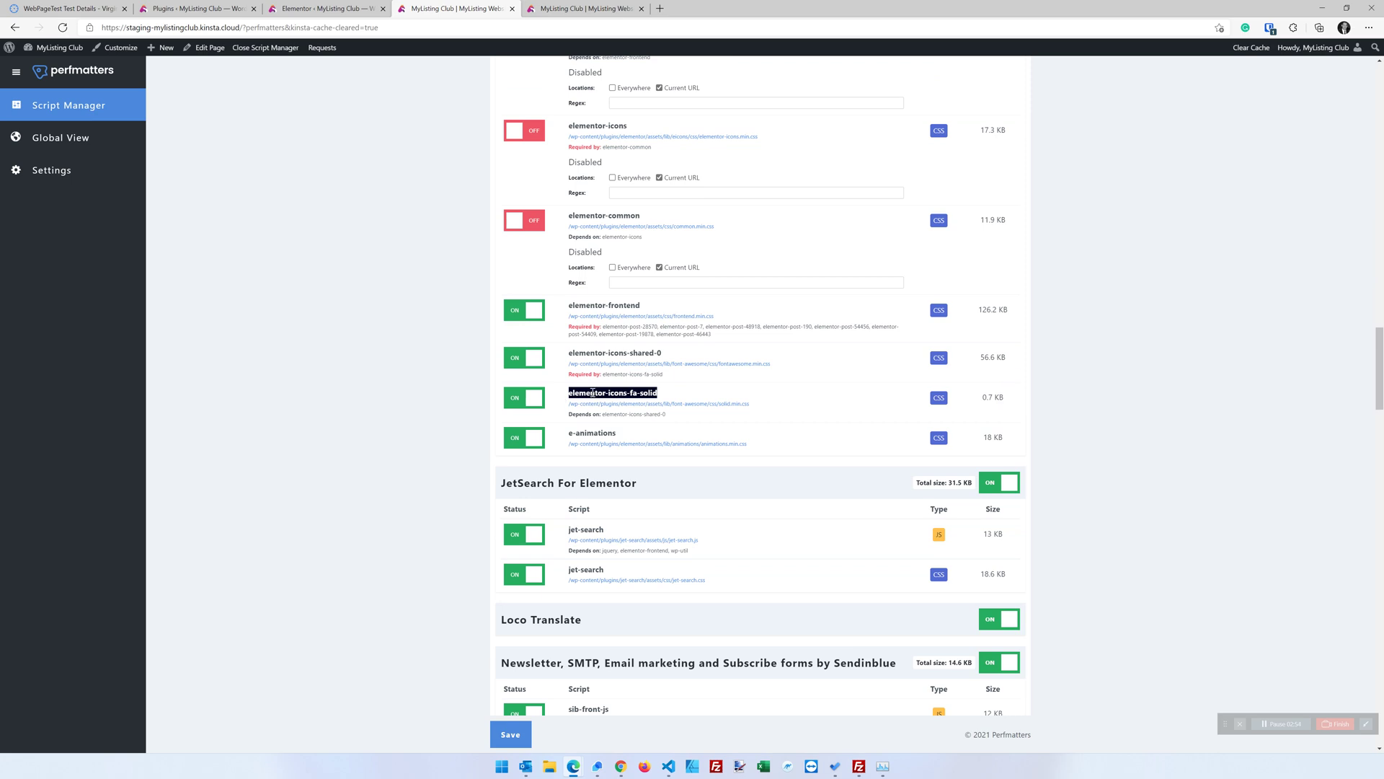
{"action": "left_click", "coordinate": [882, 366]}
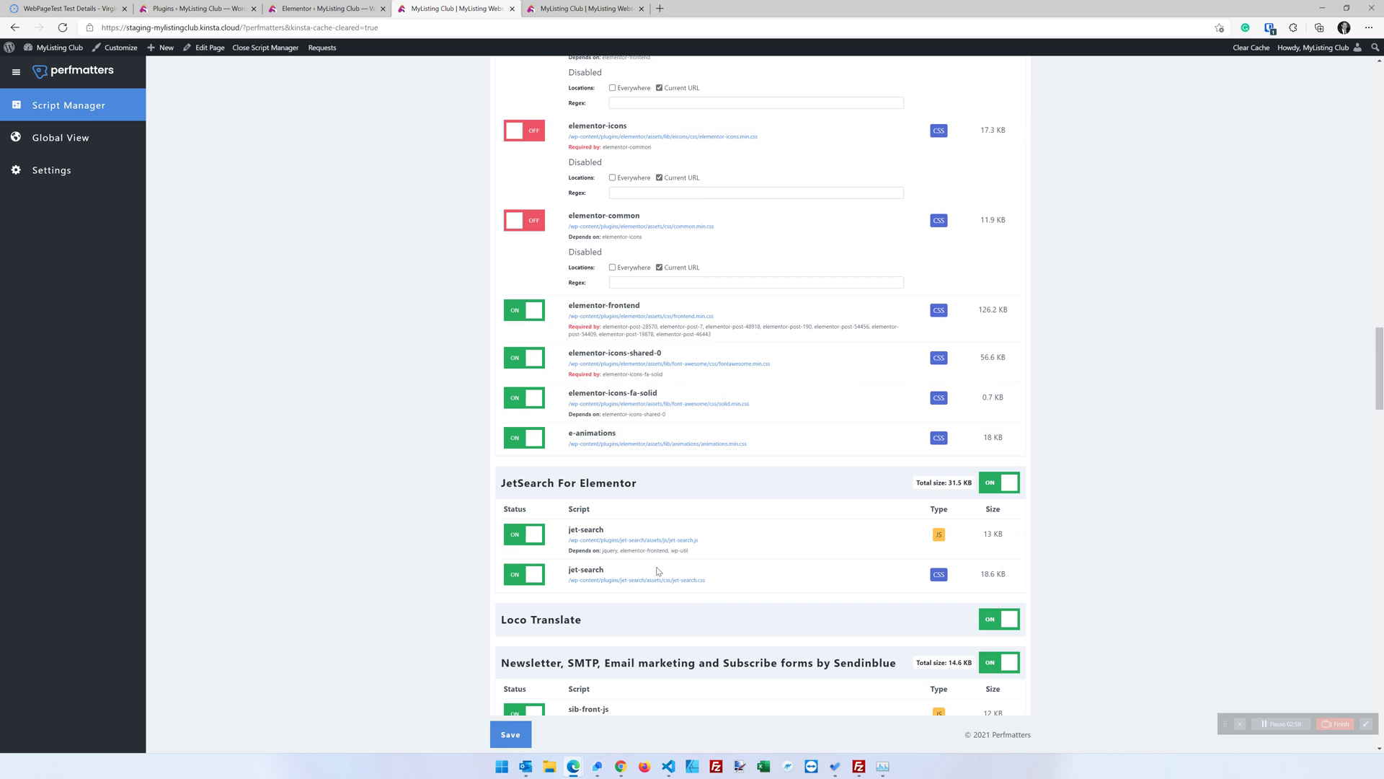
{"action": "left_click", "coordinate": [519, 360]}
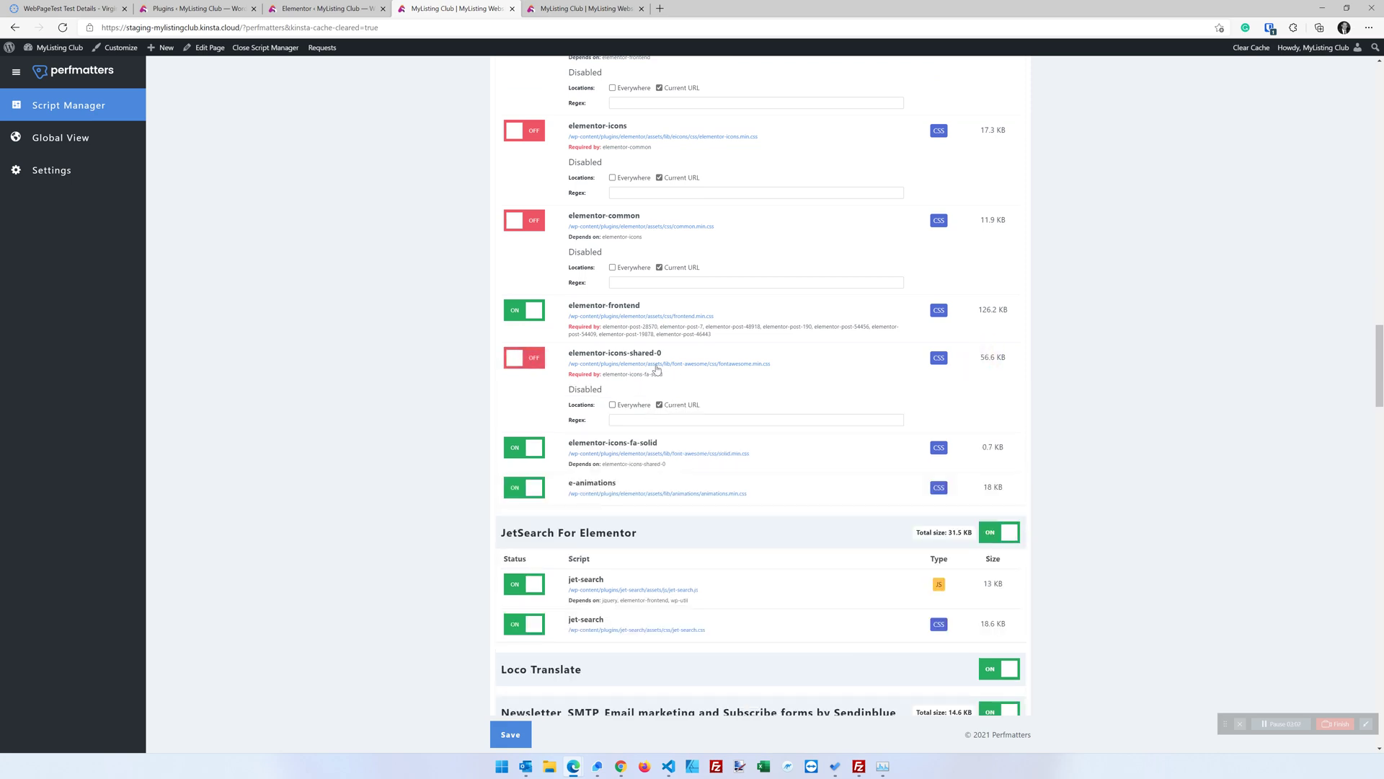
Step: Save the Script Manager change and hard-refresh the homepage with developer tools open
{"action": "left_click", "coordinate": [517, 745]}
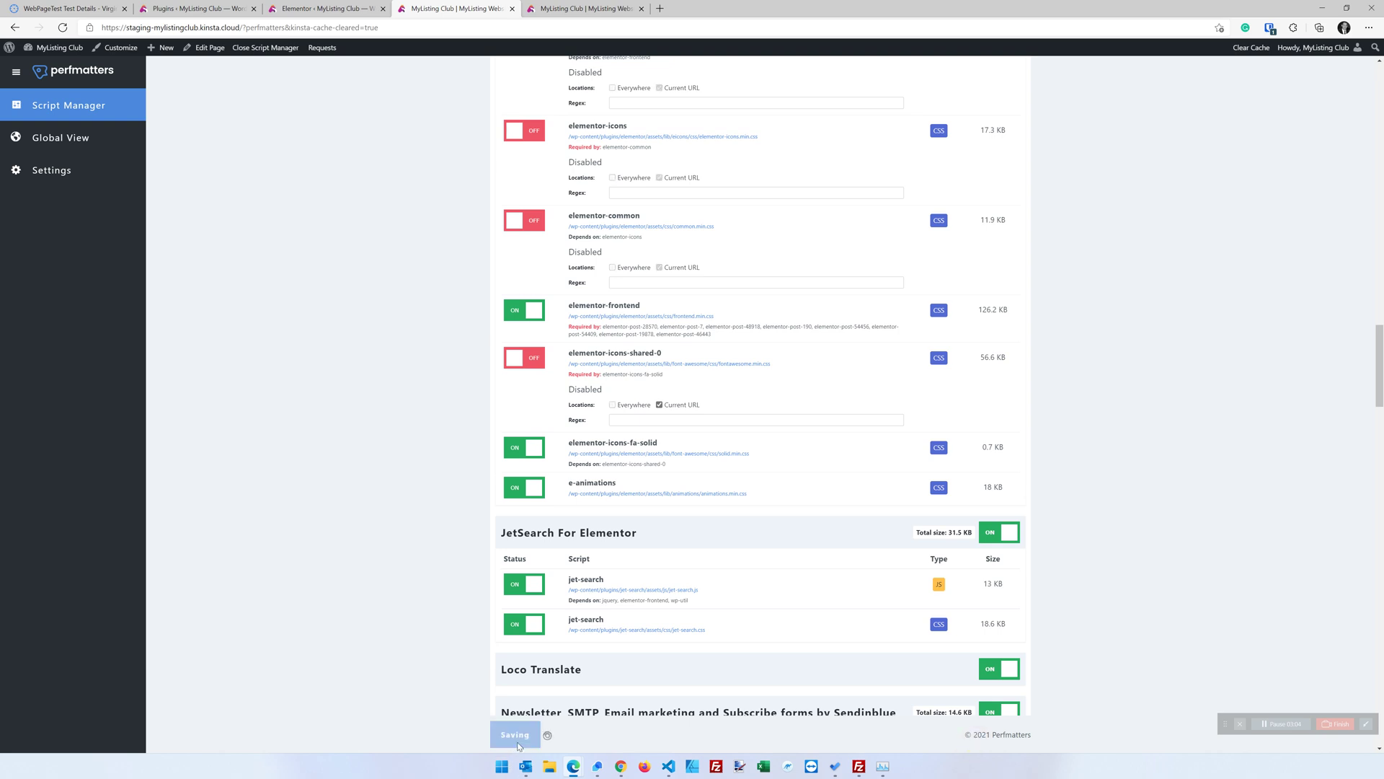
{"action": "key", "text": "ctrl+Tab"}
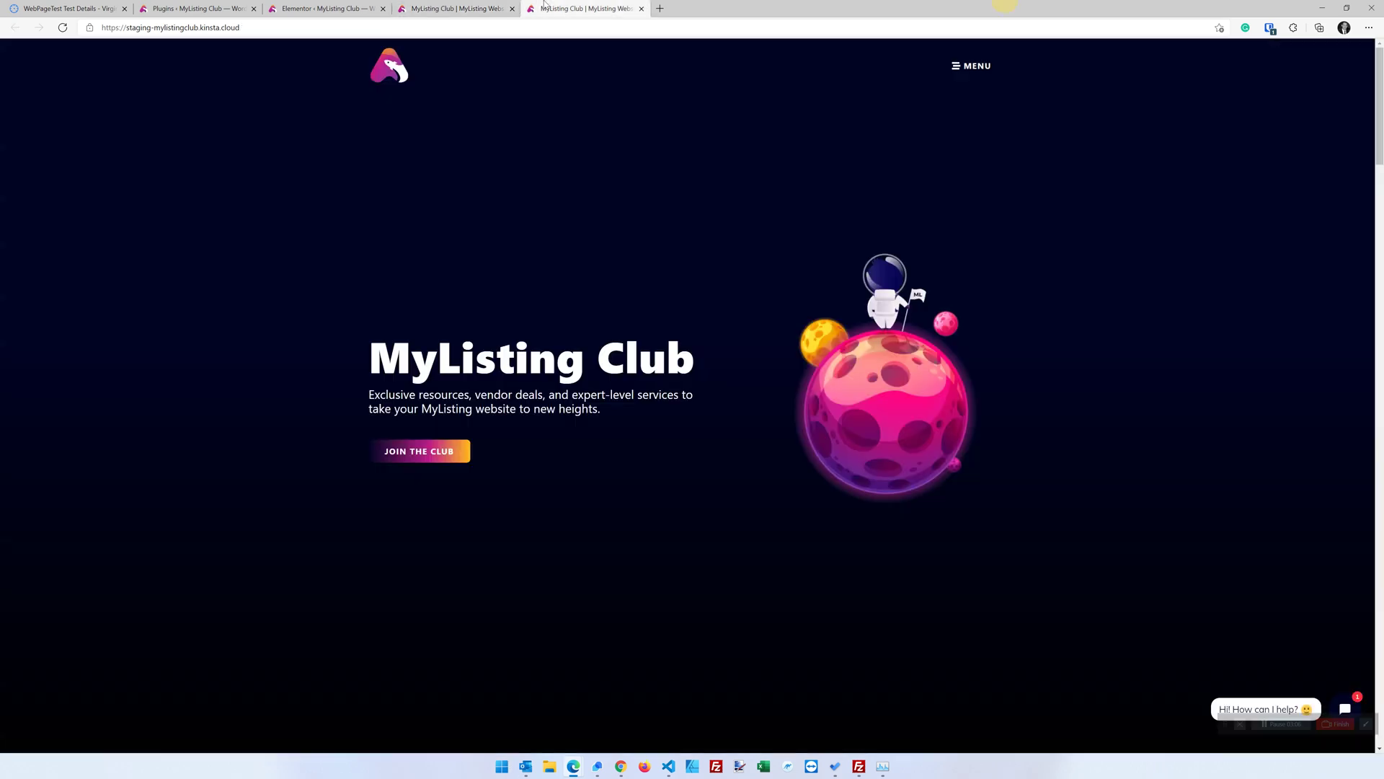
{"action": "right_click", "coordinate": [95, 276]}
{"action": "left_click", "coordinate": [115, 545]}
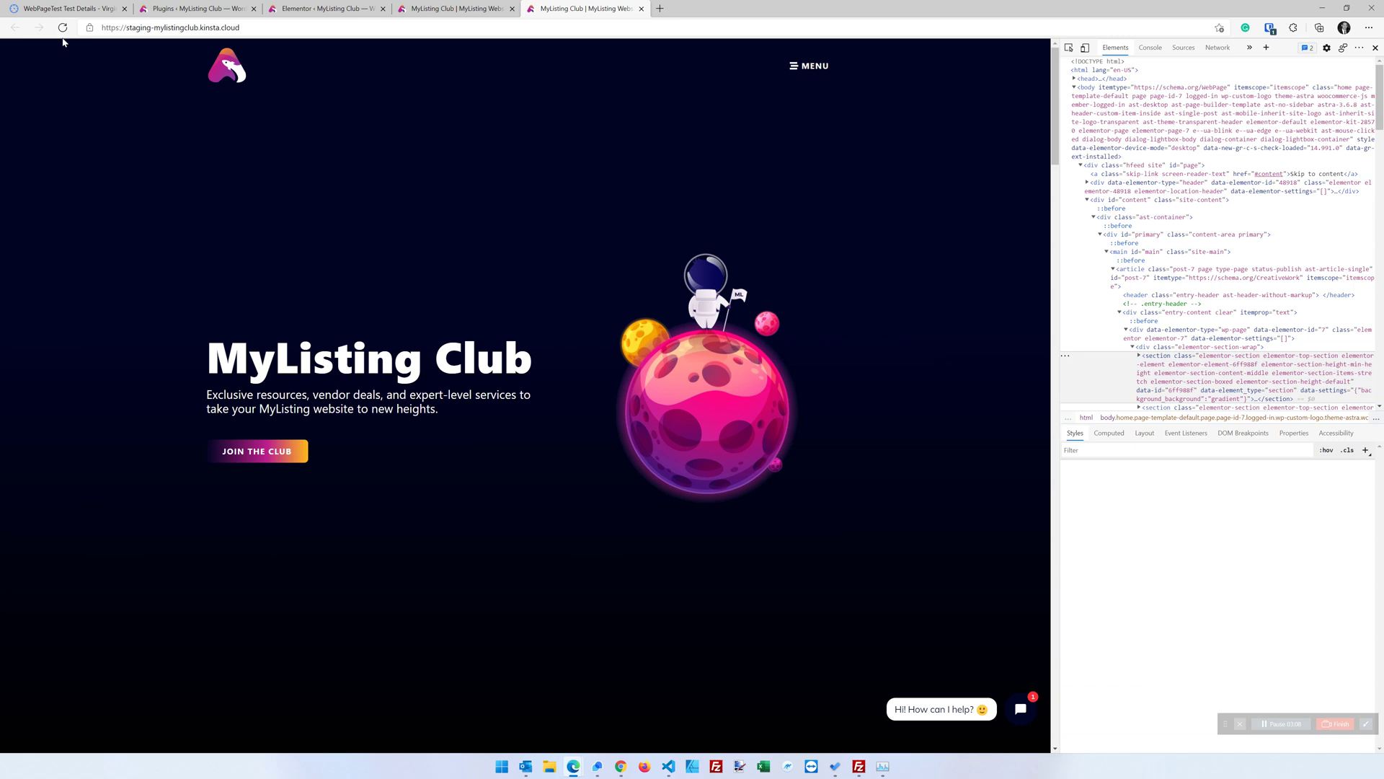
{"action": "right_click", "coordinate": [63, 27]}
{"action": "left_click", "coordinate": [77, 82]}
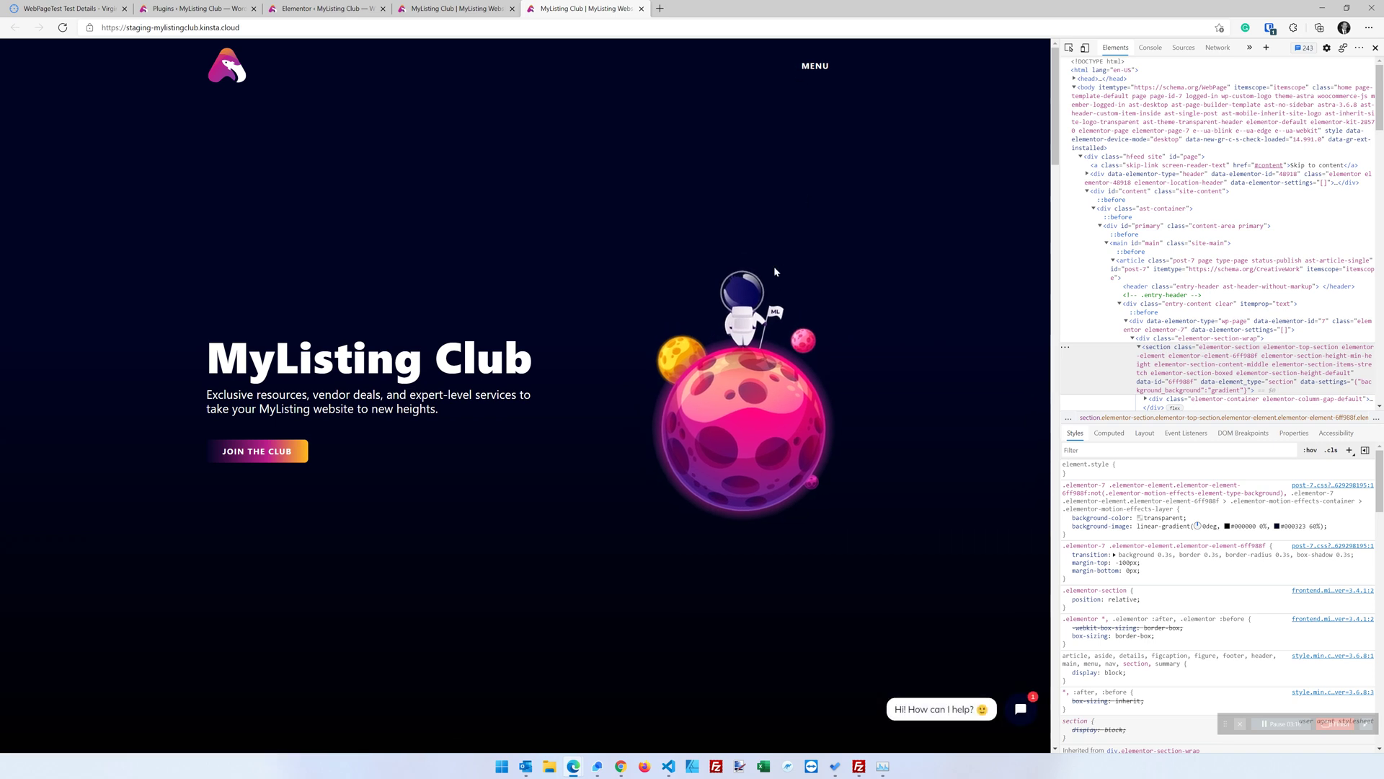
Step: Re-enable elementor-icons-shared-0, disable elementor-icons-fa-solid instead, and save
{"action": "left_click", "coordinate": [433, 8]}
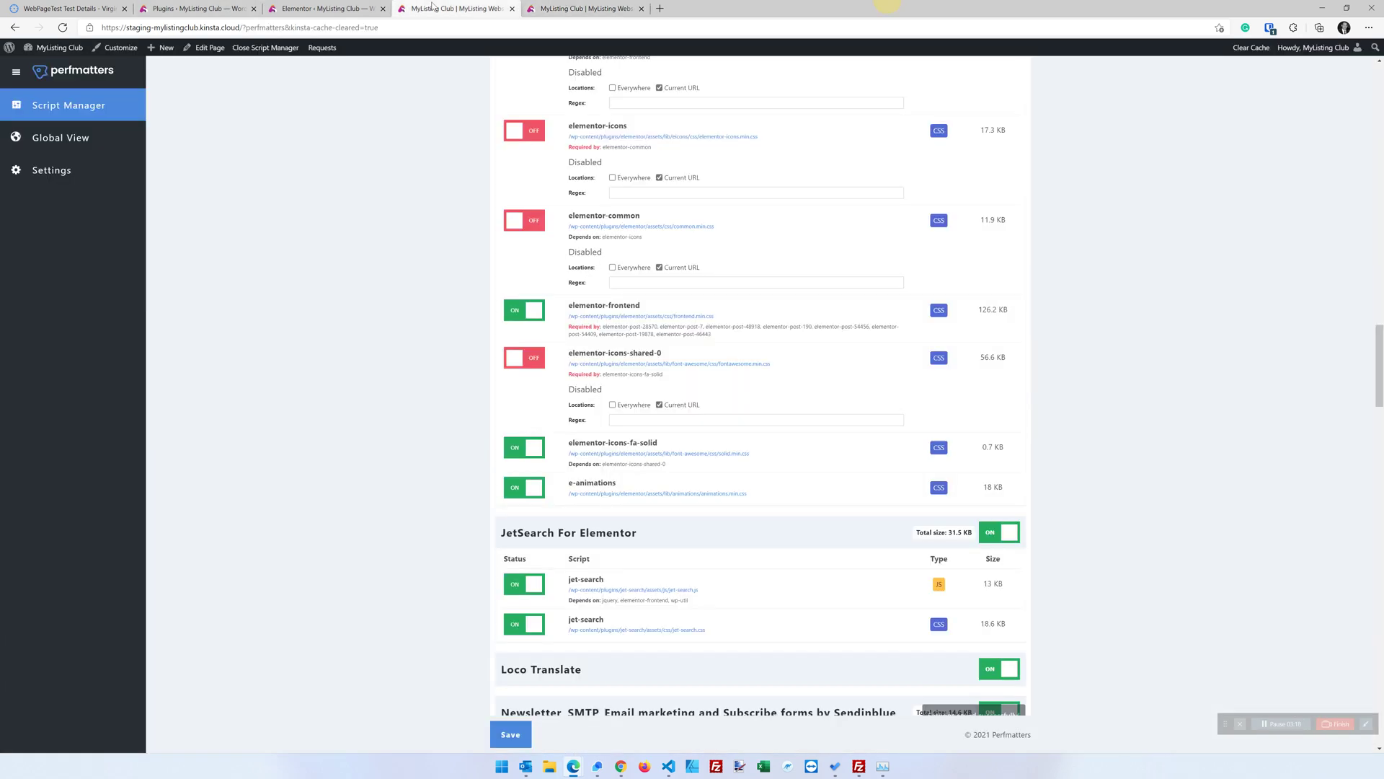
{"action": "left_click", "coordinate": [537, 357]}
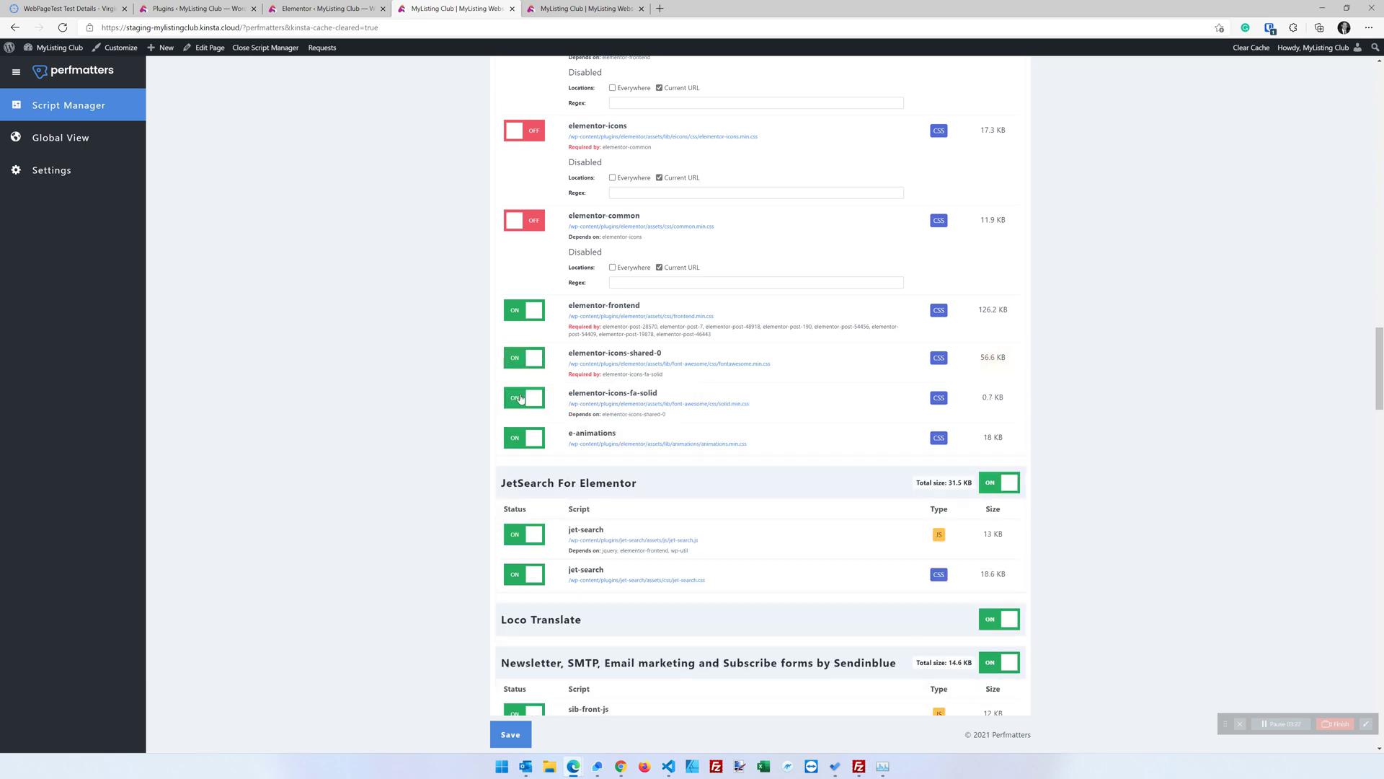
{"action": "left_click", "coordinate": [520, 399]}
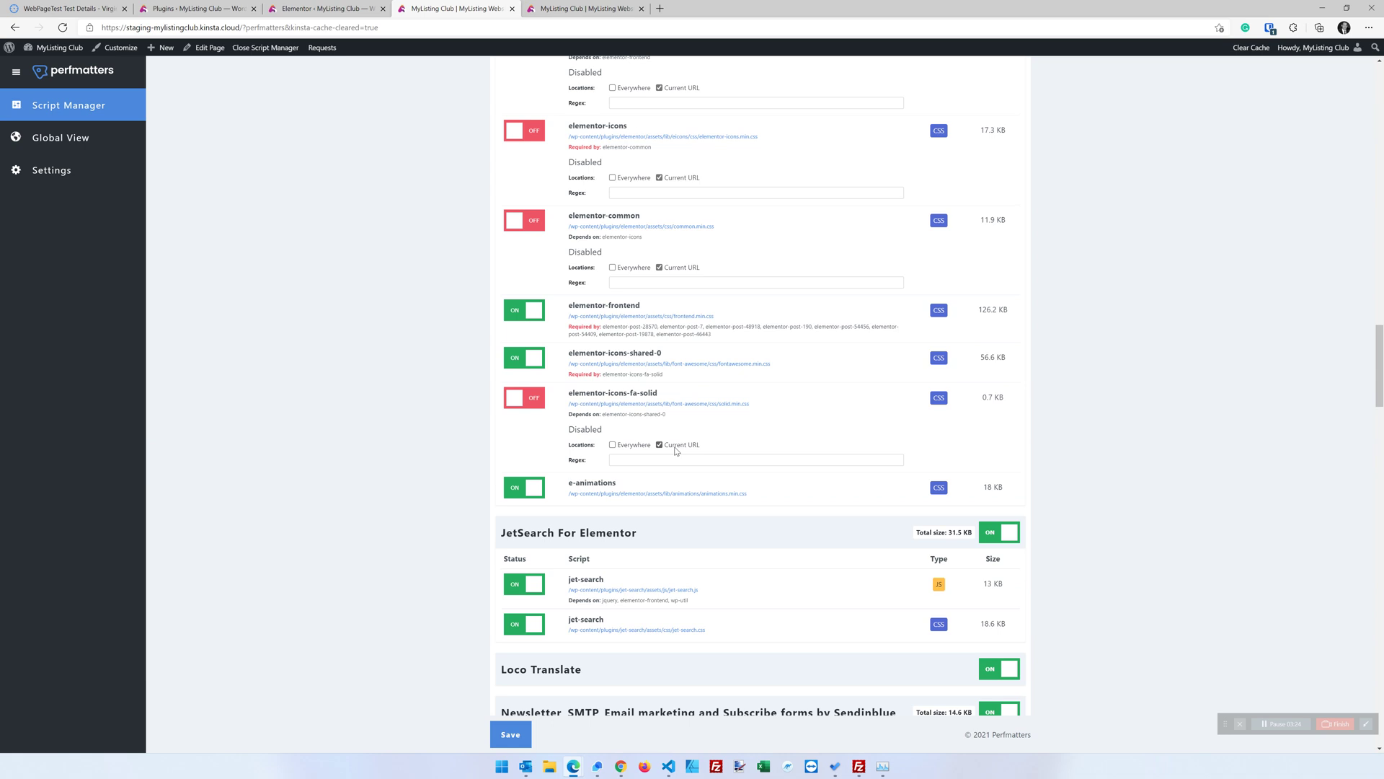
{"action": "left_click", "coordinate": [524, 736]}
Step: Hard-refresh the homepage to check whether the menu icon shows
{"action": "key", "text": "ctrl+Tab"}
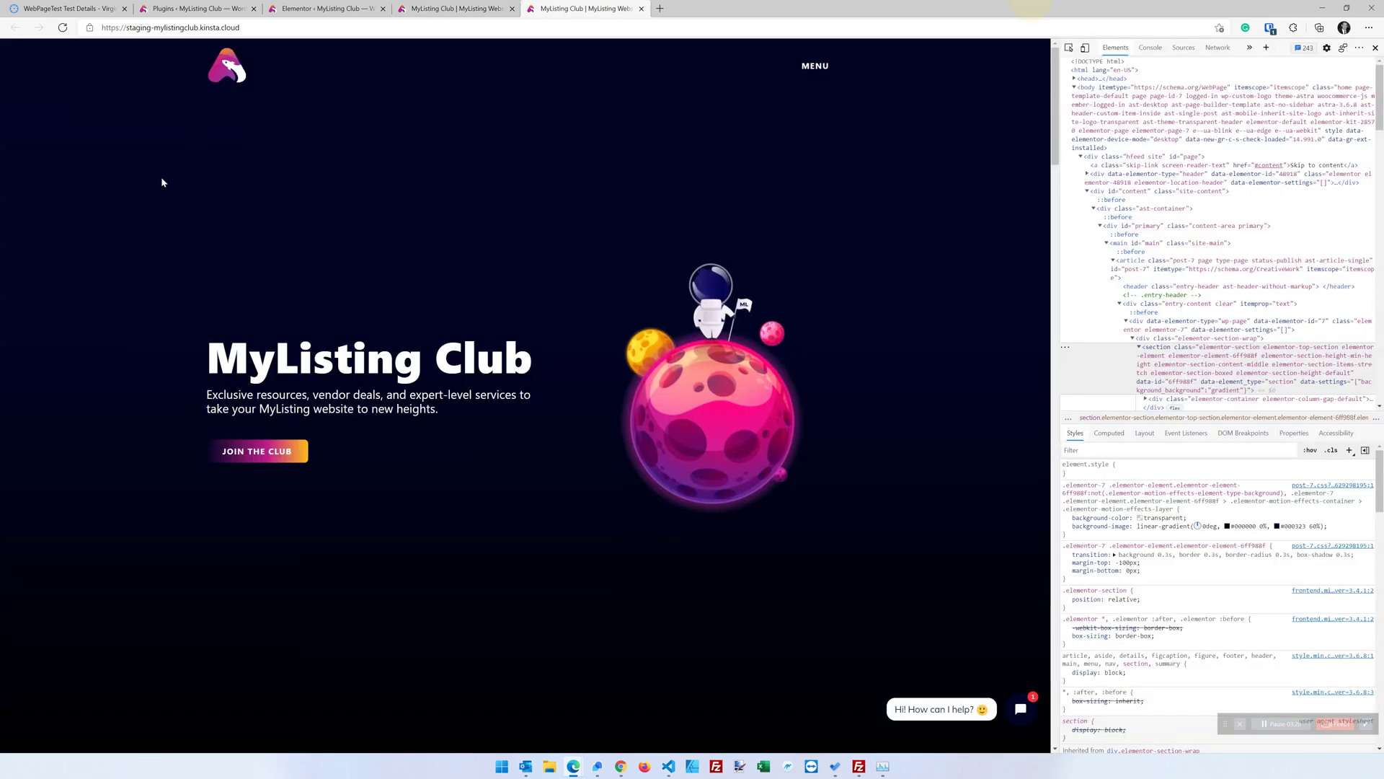
{"action": "right_click", "coordinate": [63, 27]}
{"action": "left_click", "coordinate": [79, 82]}
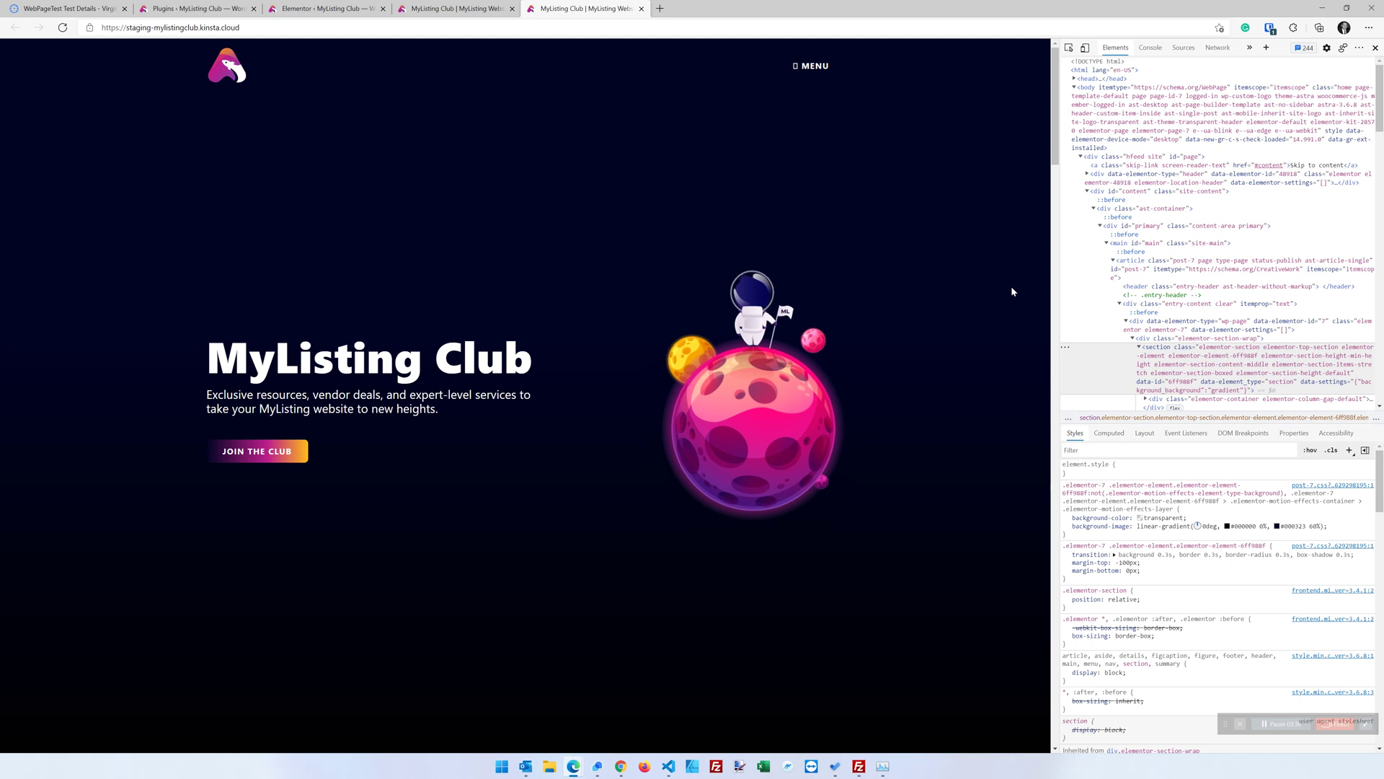
Step: Turn elementor-icons-fa-solid back on and save the Script Manager settings
{"action": "left_click", "coordinate": [449, 6]}
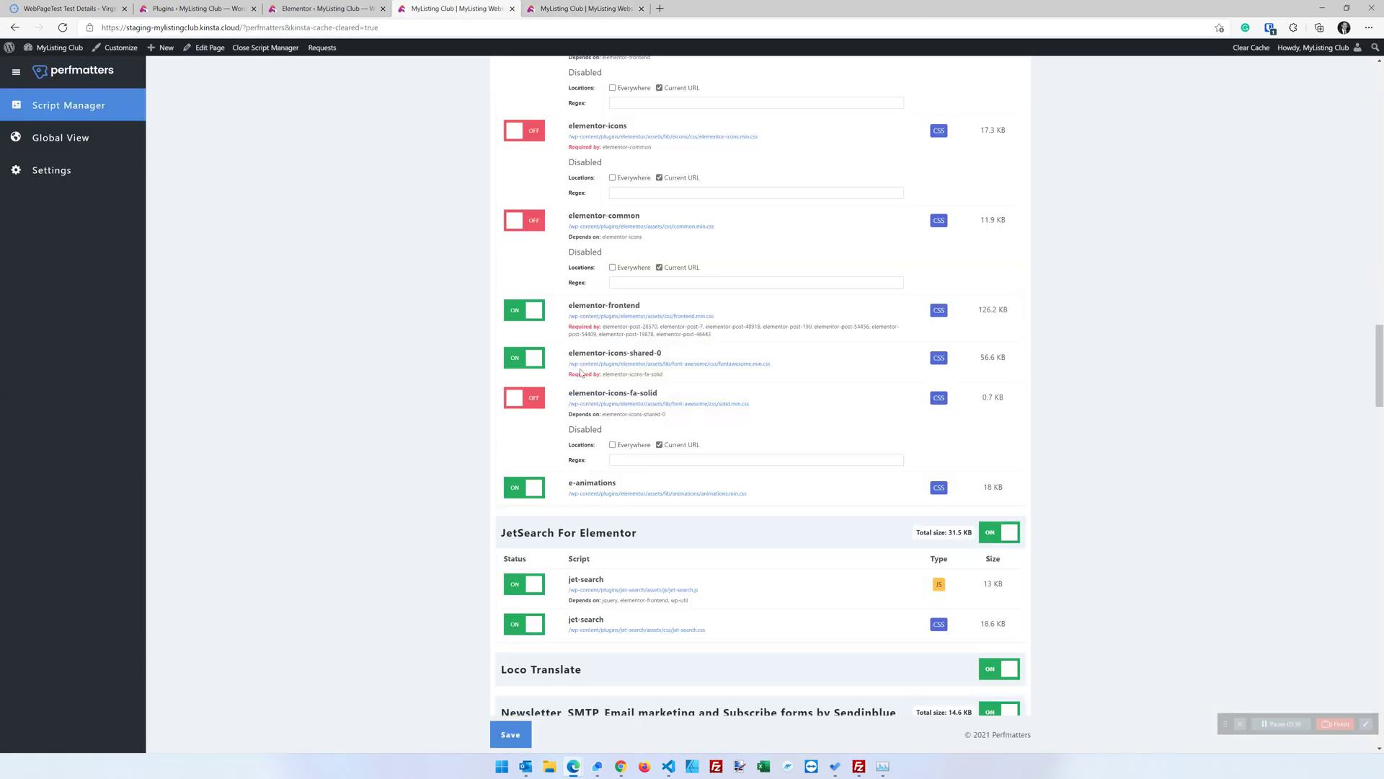
{"action": "left_click", "coordinate": [537, 398]}
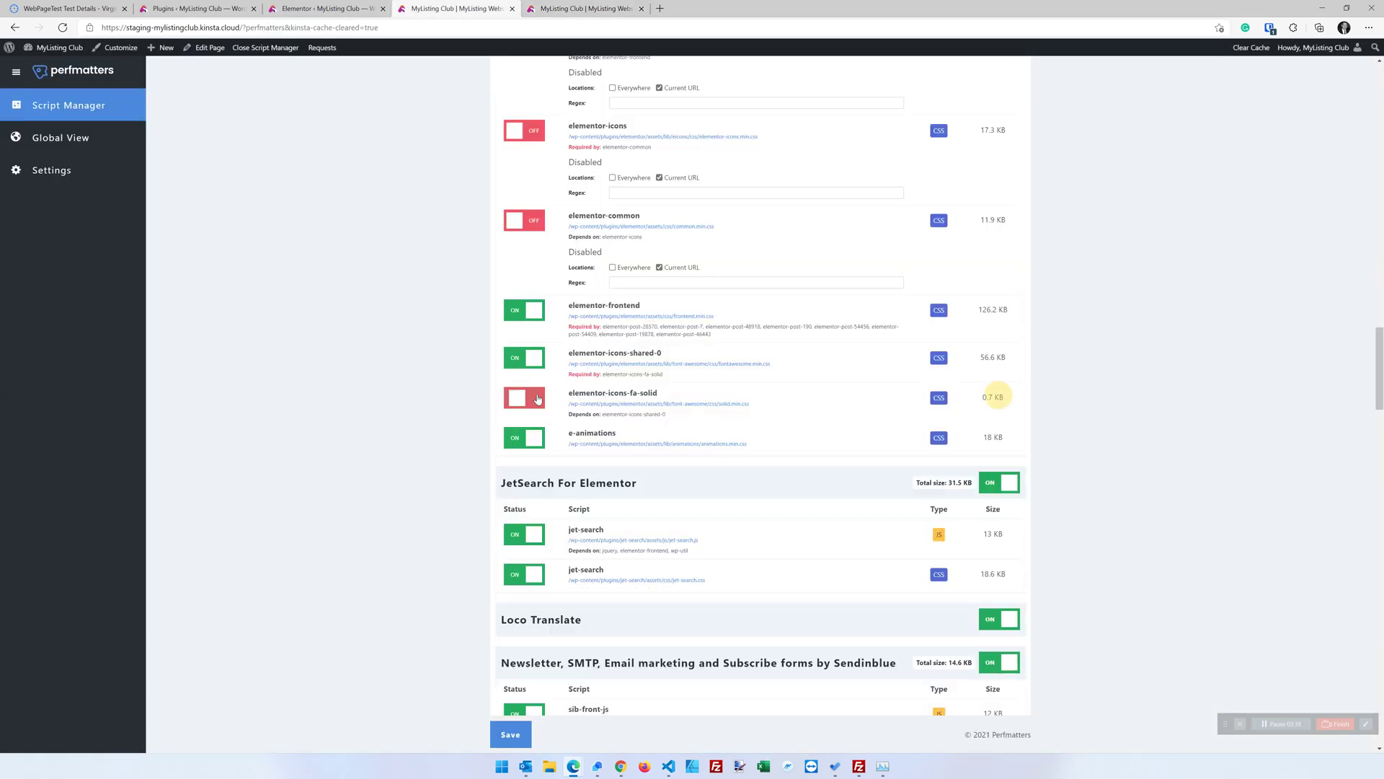
{"action": "left_click", "coordinate": [512, 735]}
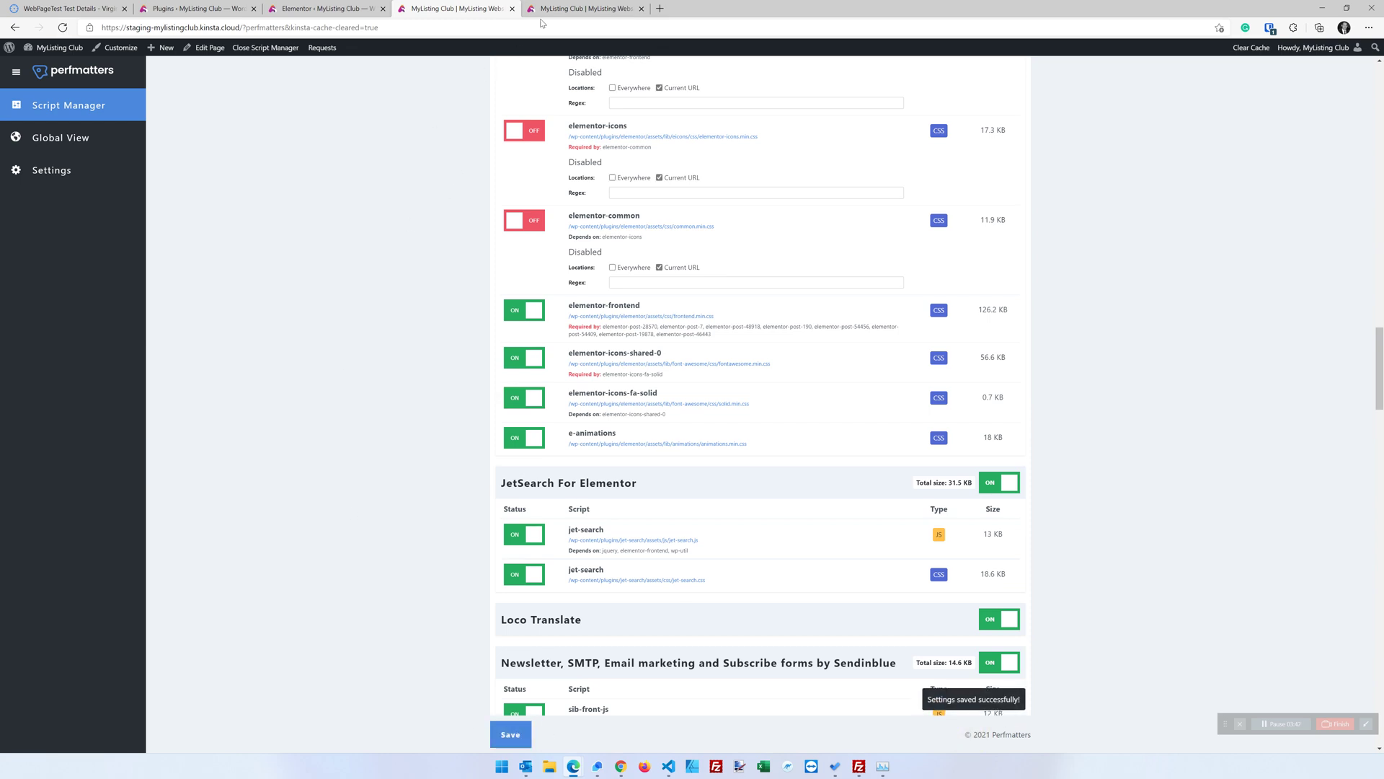
Step: Hard-refresh the homepage to confirm the menu icon still appears
{"action": "left_click", "coordinate": [543, 13]}
{"action": "right_click", "coordinate": [63, 27]}
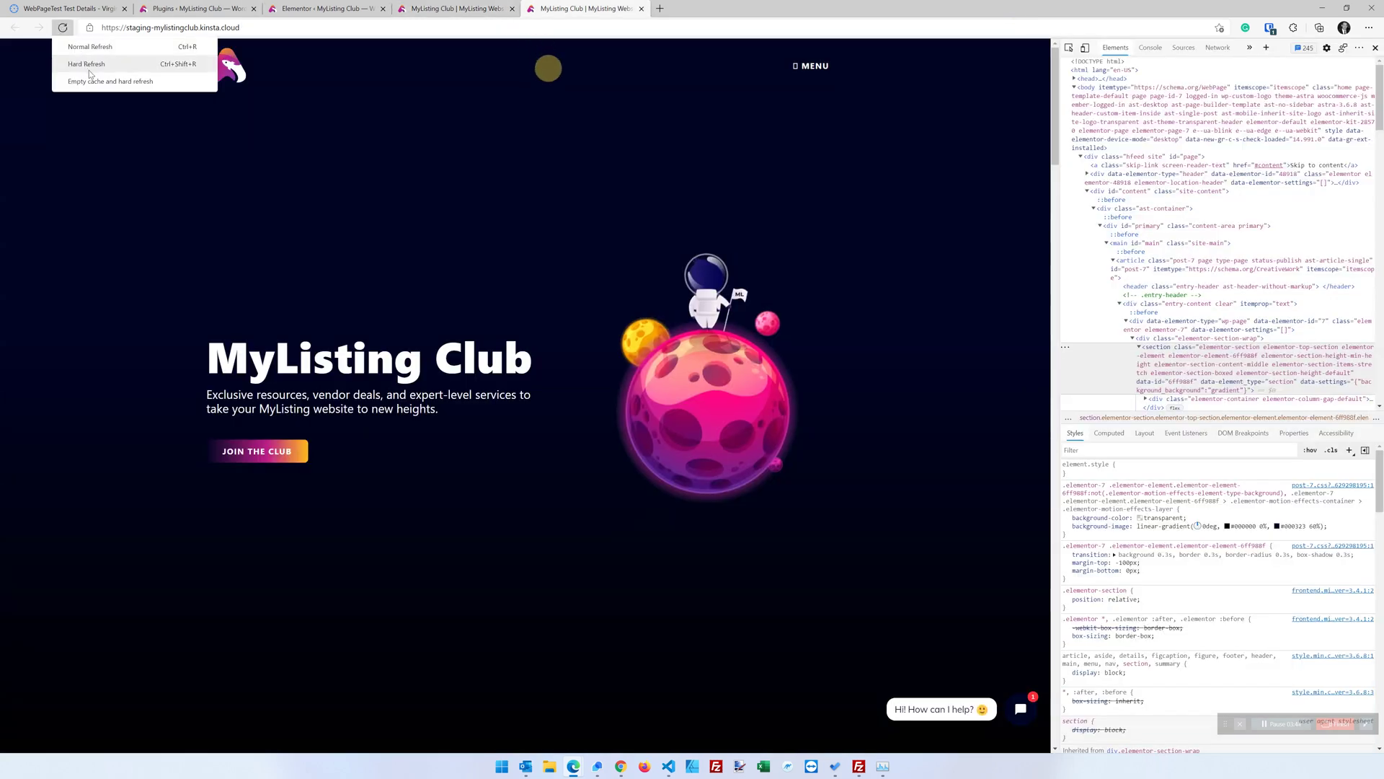
{"action": "left_click", "coordinate": [108, 80]}
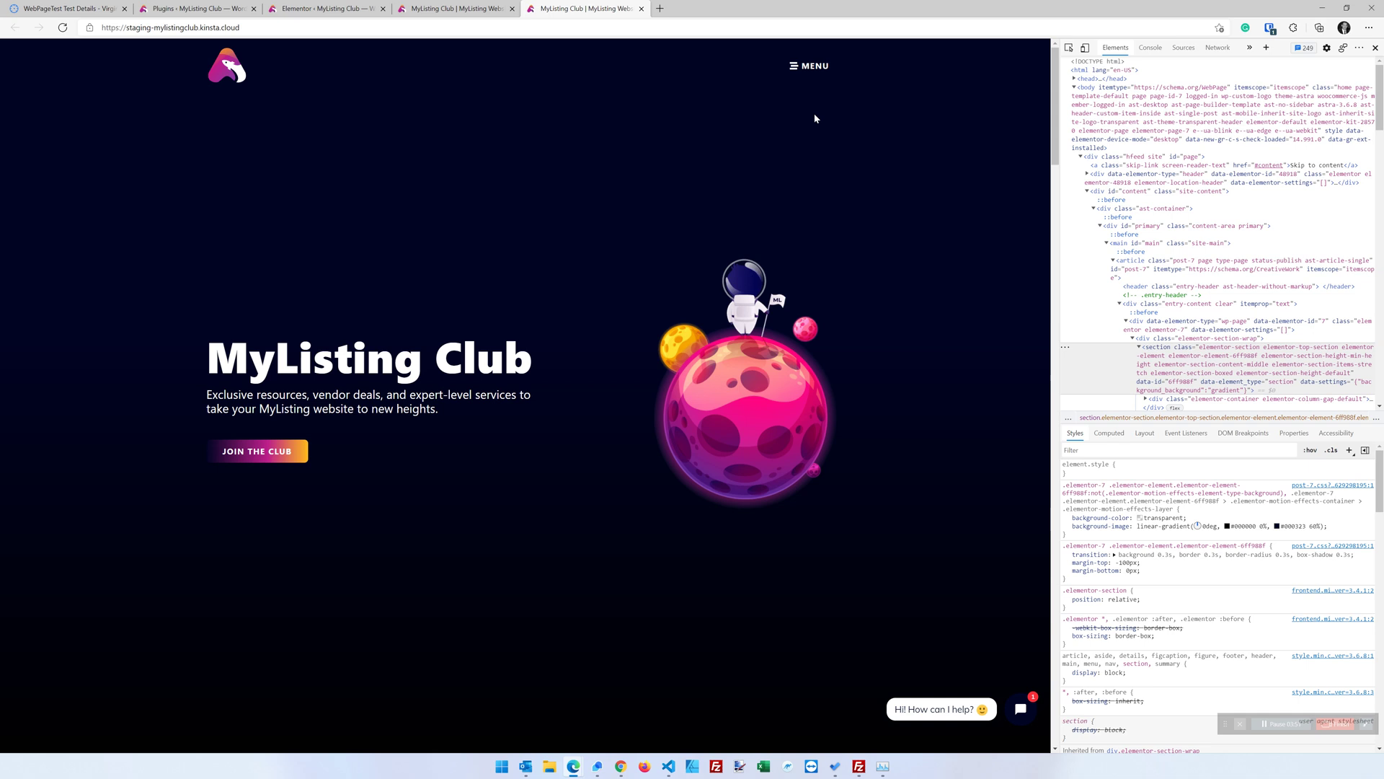
{"action": "left_click", "coordinate": [454, 9]}
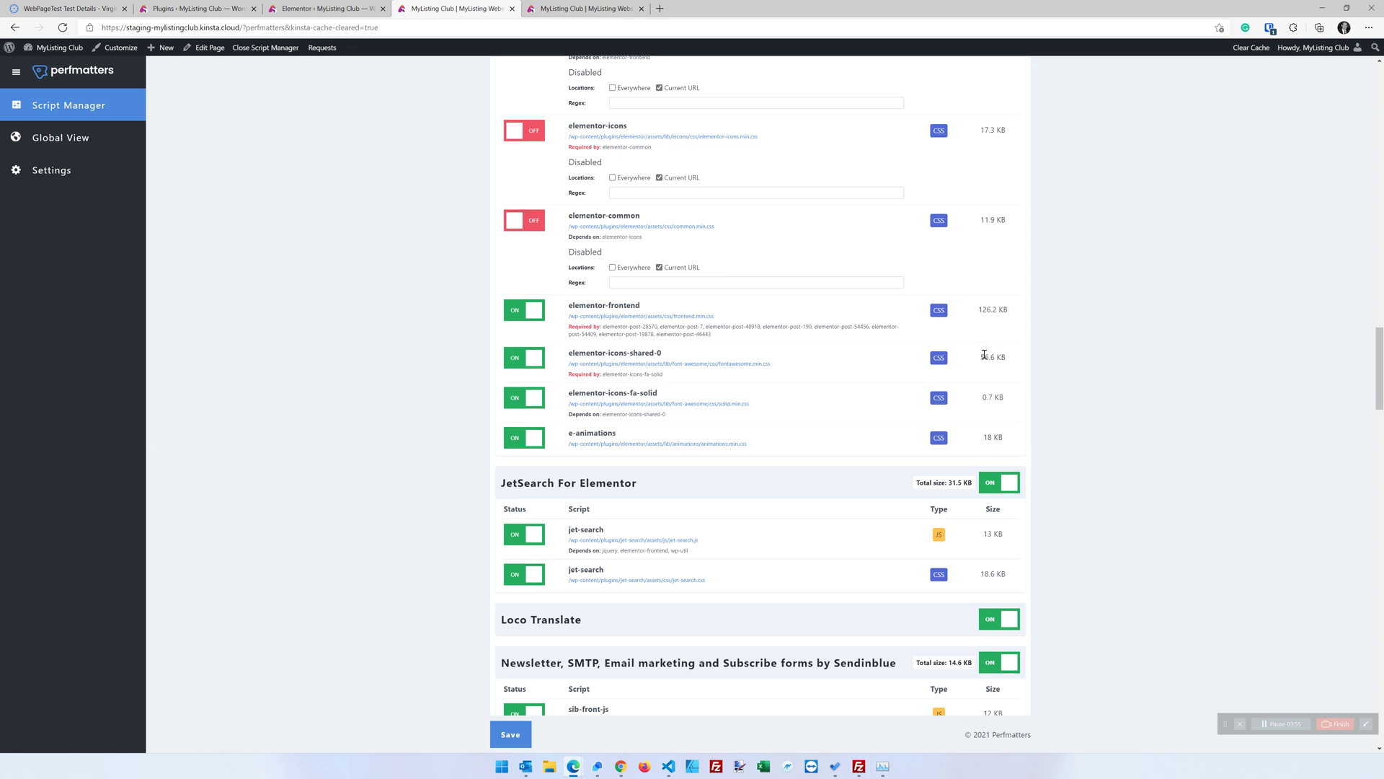
{"action": "left_click_drag", "start_coordinate": [1006, 361], "coordinate": [983, 356]}
{"action": "left_click", "coordinate": [1045, 349]}
{"action": "left_click_drag", "start_coordinate": [1007, 358], "coordinate": [990, 357]}
{"action": "left_click", "coordinate": [1000, 376]}
{"action": "left_click_drag", "start_coordinate": [1010, 399], "coordinate": [981, 366]}
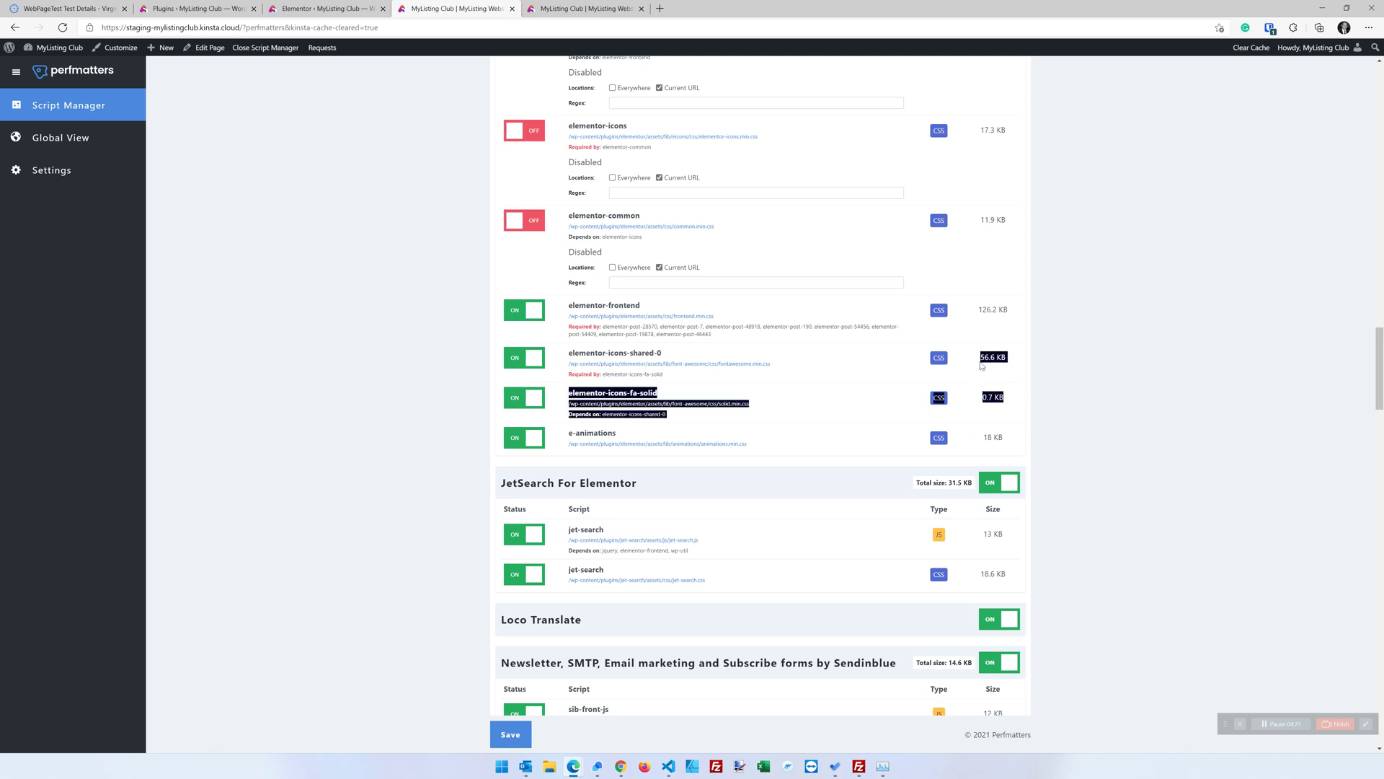
{"action": "left_click", "coordinate": [1058, 355]}
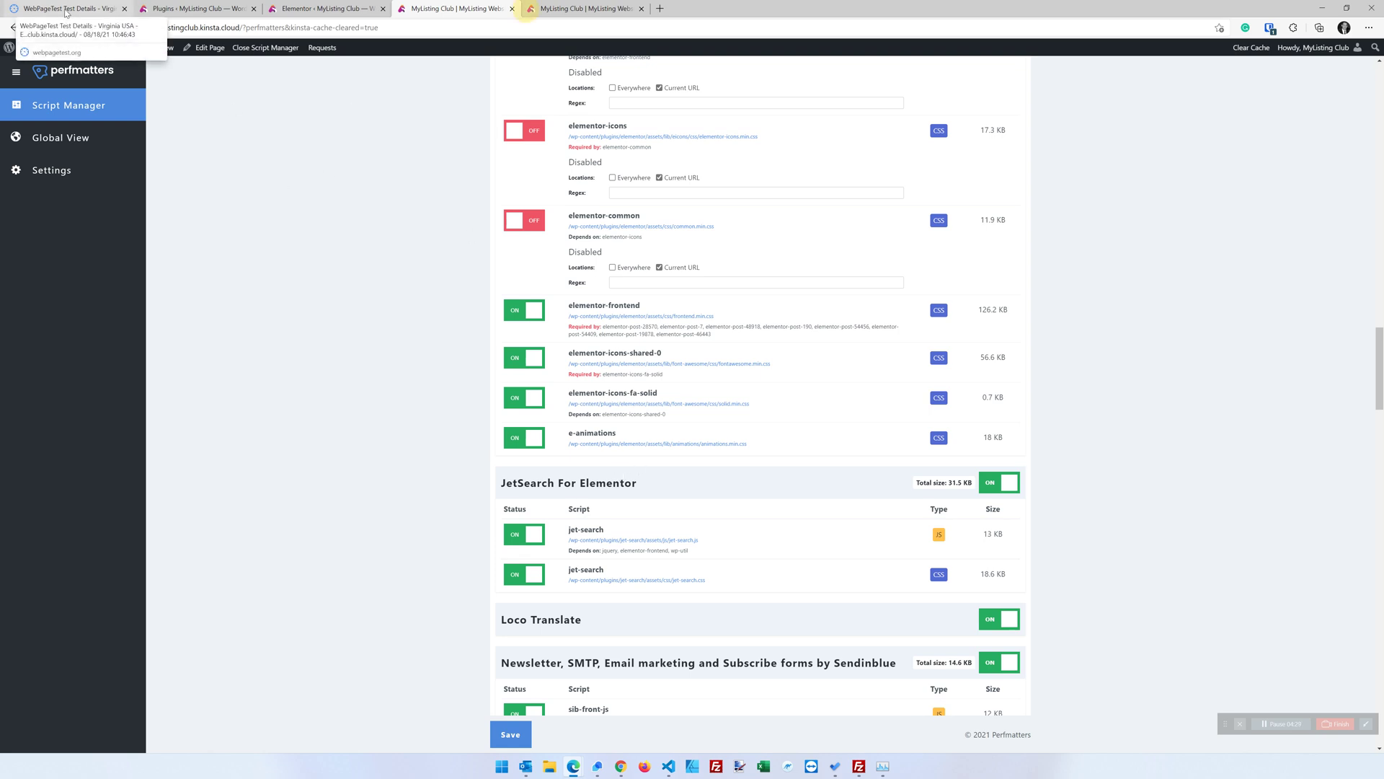
Step: Inspect waterfall requests 24–26, including the Font Awesome stylesheet and jquery.min.js
{"action": "left_click", "coordinate": [65, 9]}
{"action": "scroll", "coordinate": [263, 383], "scroll_direction": "down", "scroll_amount": 2}
{"action": "scroll", "coordinate": [268, 401], "scroll_direction": "up", "scroll_amount": 2}
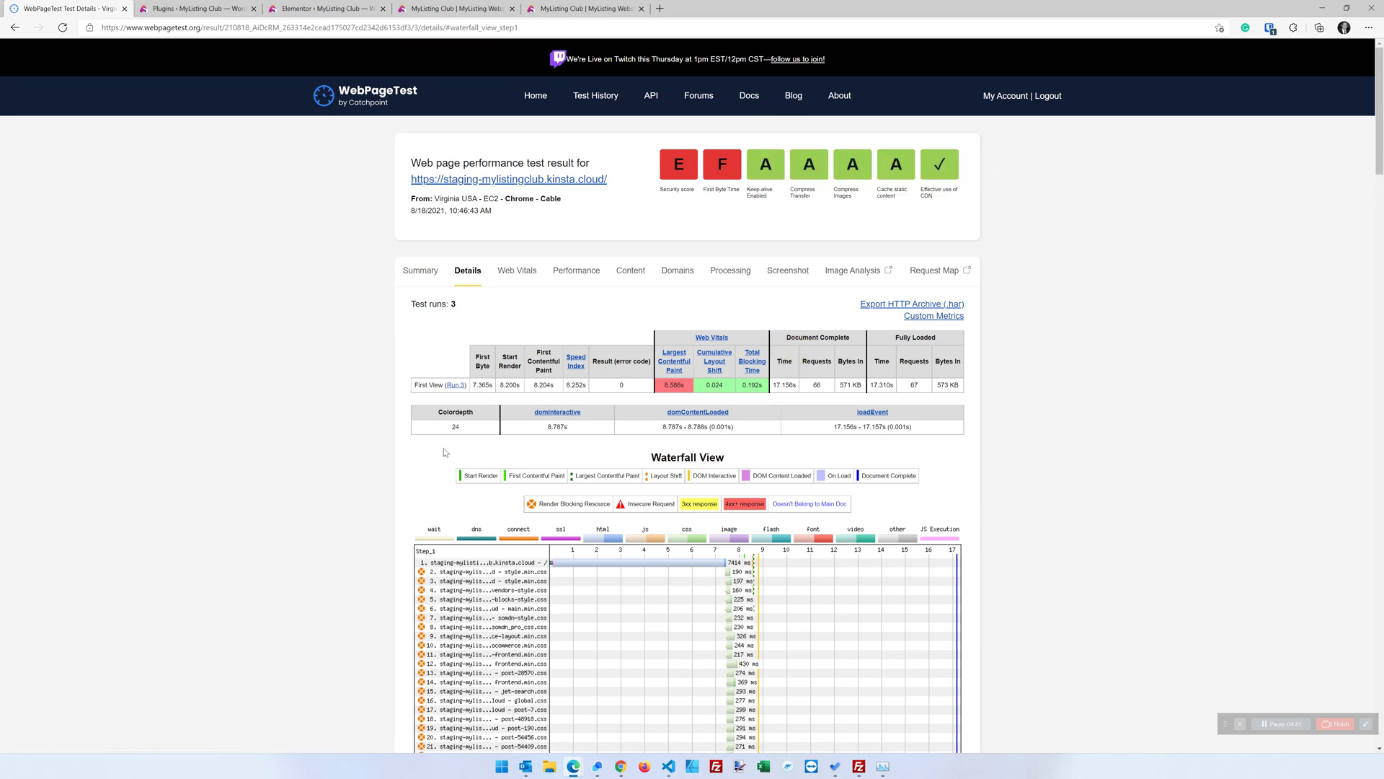
{"action": "scroll", "coordinate": [244, 444], "scroll_direction": "down", "scroll_amount": 2}
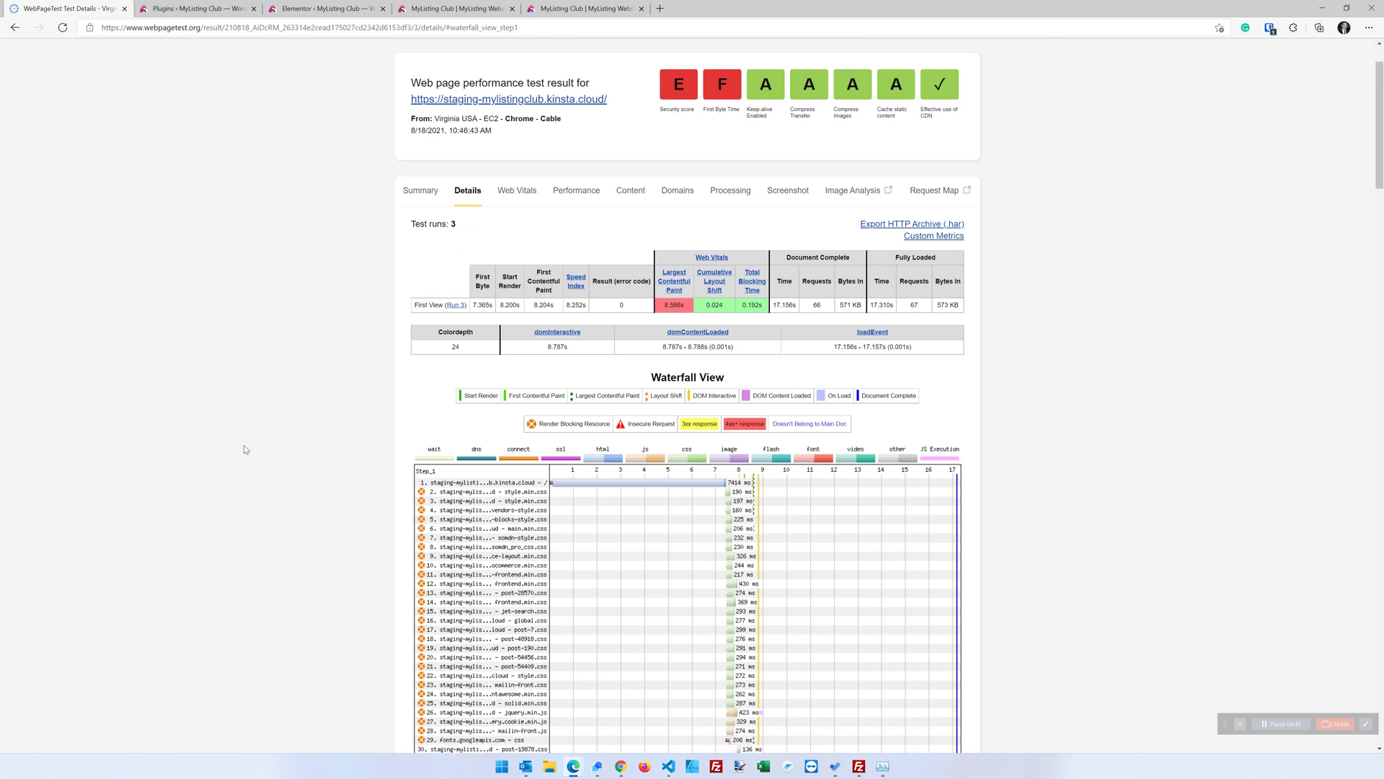
{"action": "scroll", "coordinate": [261, 306], "scroll_direction": "up", "scroll_amount": 2}
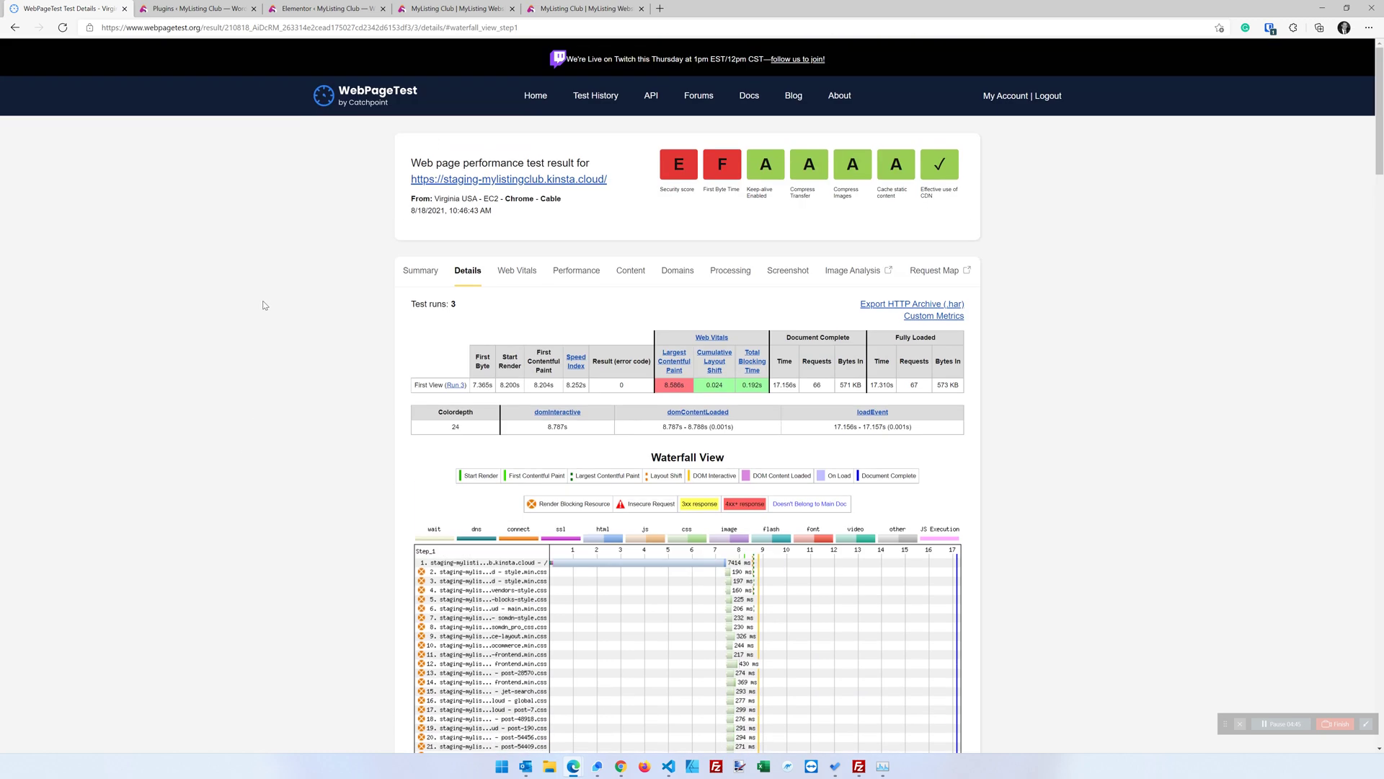
{"action": "scroll", "coordinate": [262, 303], "scroll_direction": "down", "scroll_amount": 6}
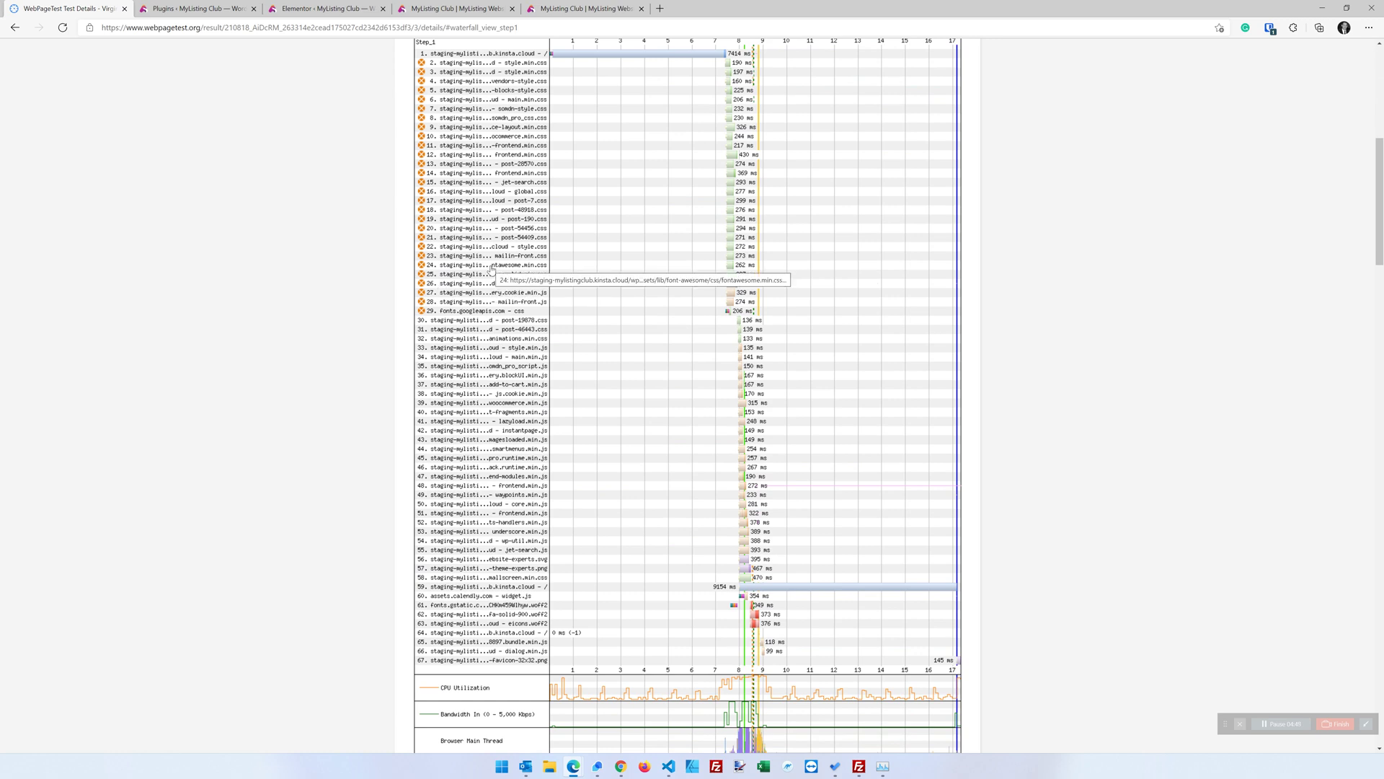
{"action": "left_click", "coordinate": [493, 268]}
{"action": "left_click", "coordinate": [489, 274]}
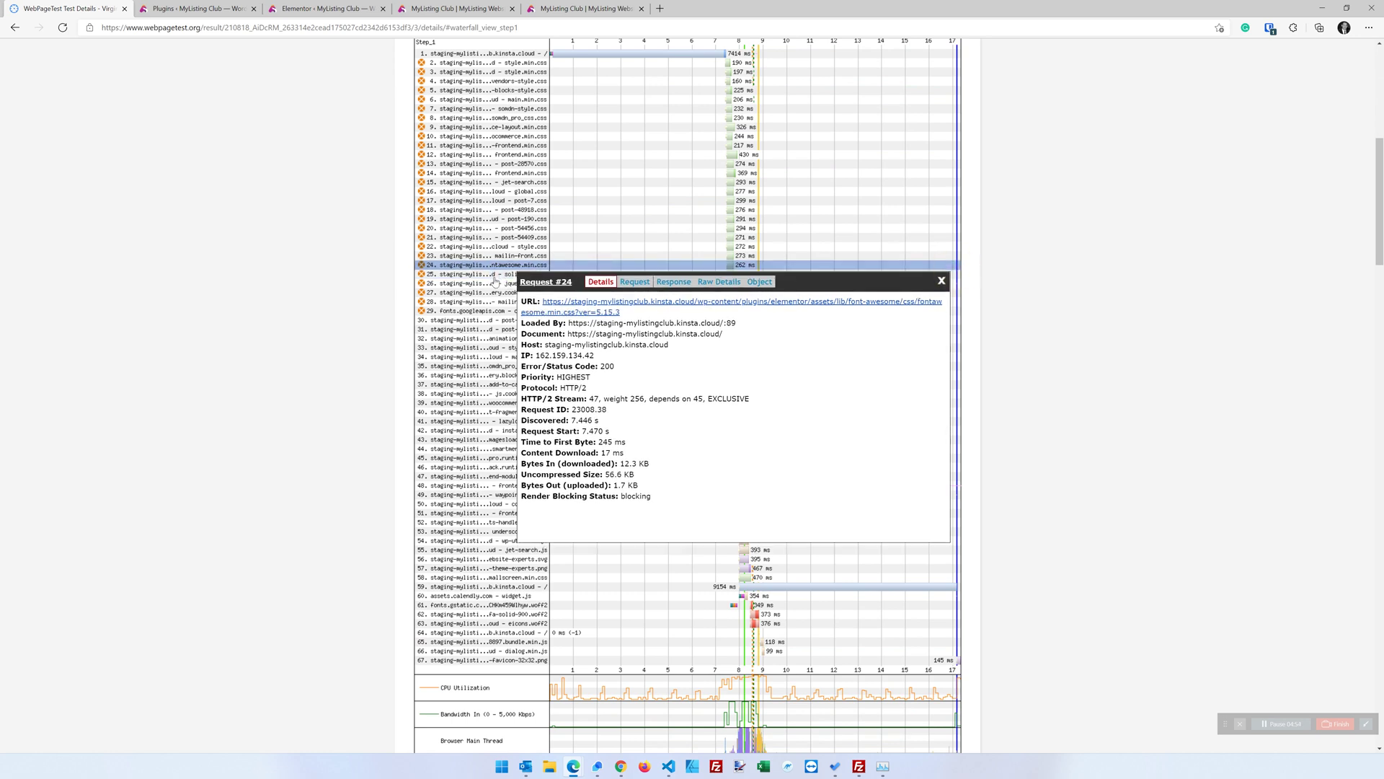
{"action": "left_click", "coordinate": [495, 283]}
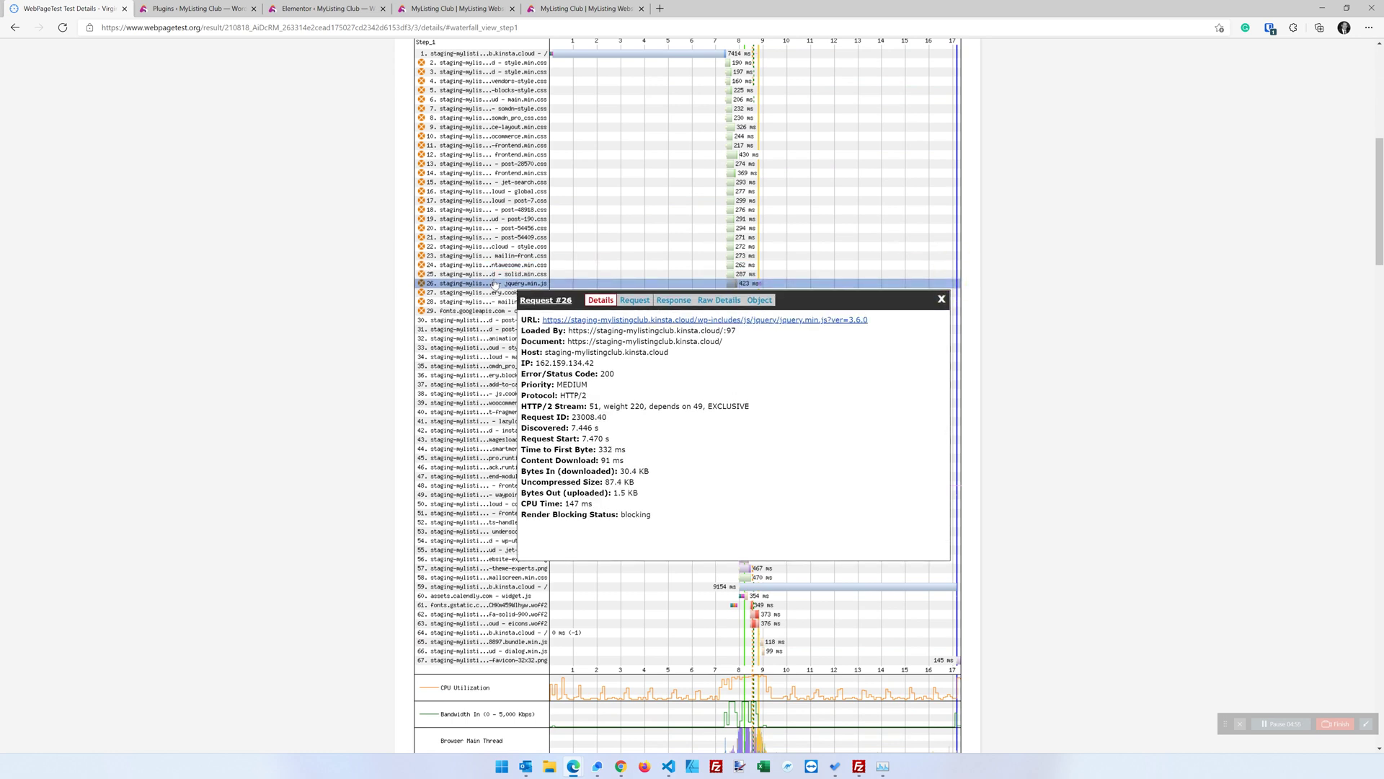
{"action": "left_click", "coordinate": [942, 299]}
Step: Duplicate the WebPageTest results tab and go back to Perfmatters Script Manager
{"action": "scroll", "coordinate": [522, 300], "scroll_direction": "up", "scroll_amount": 2}
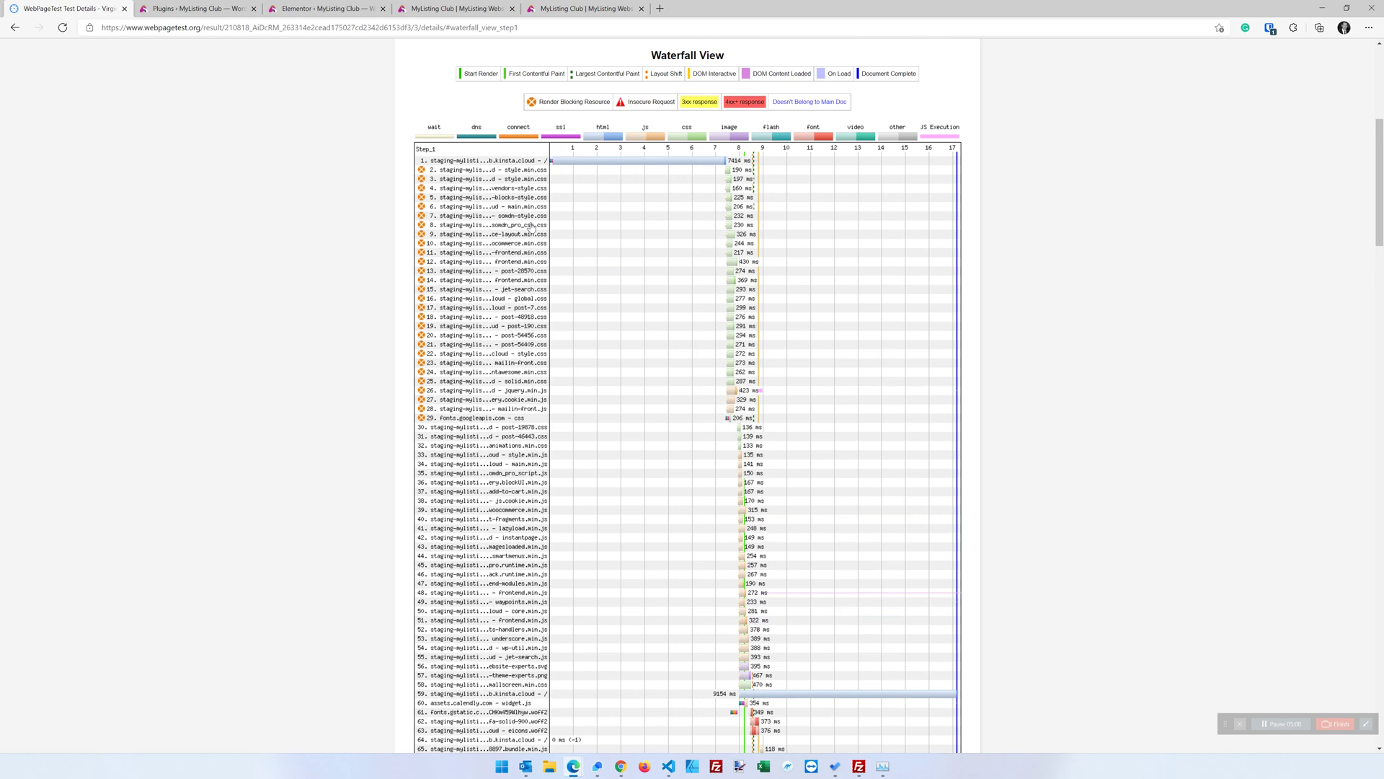
{"action": "scroll", "coordinate": [547, 406], "scroll_direction": "up", "scroll_amount": 2}
{"action": "scroll", "coordinate": [562, 461], "scroll_direction": "down", "scroll_amount": 1}
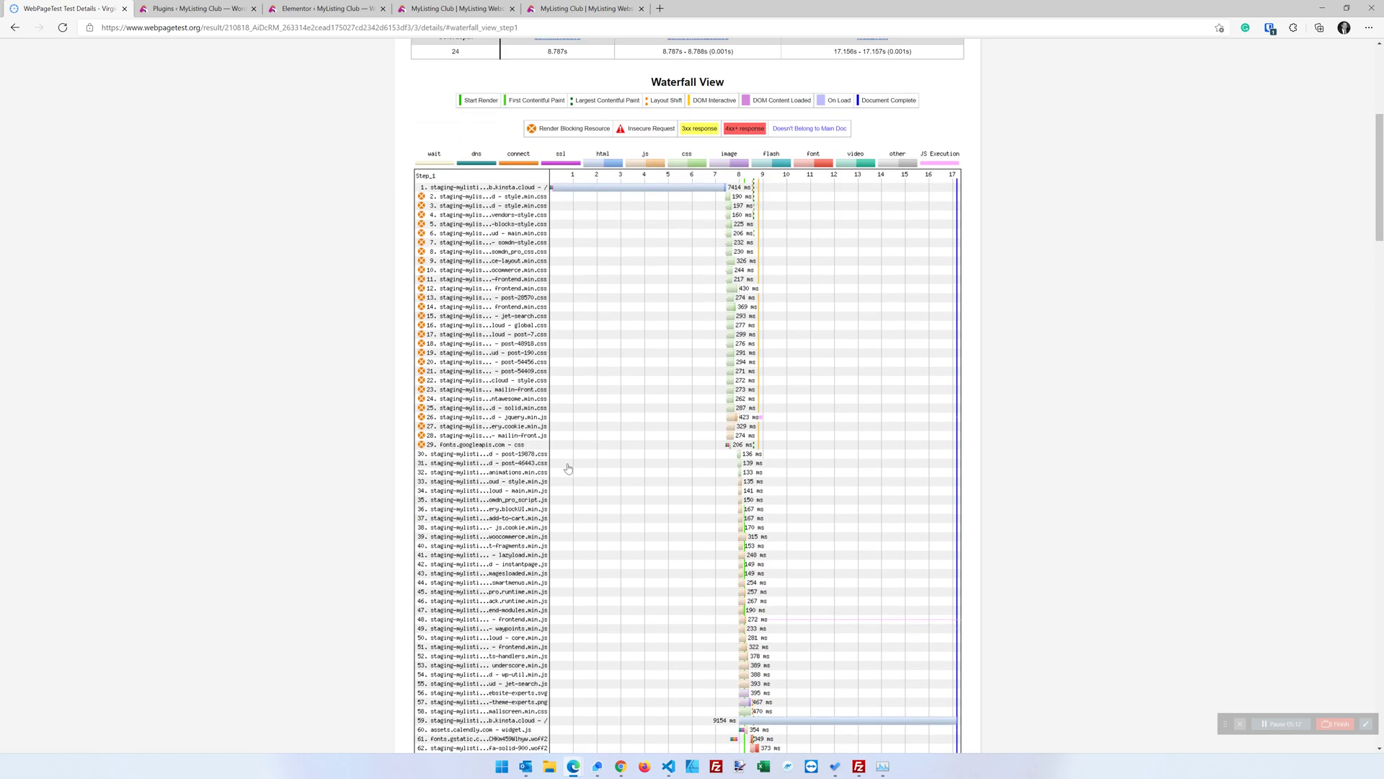
{"action": "scroll", "coordinate": [541, 446], "scroll_direction": "up", "scroll_amount": 5}
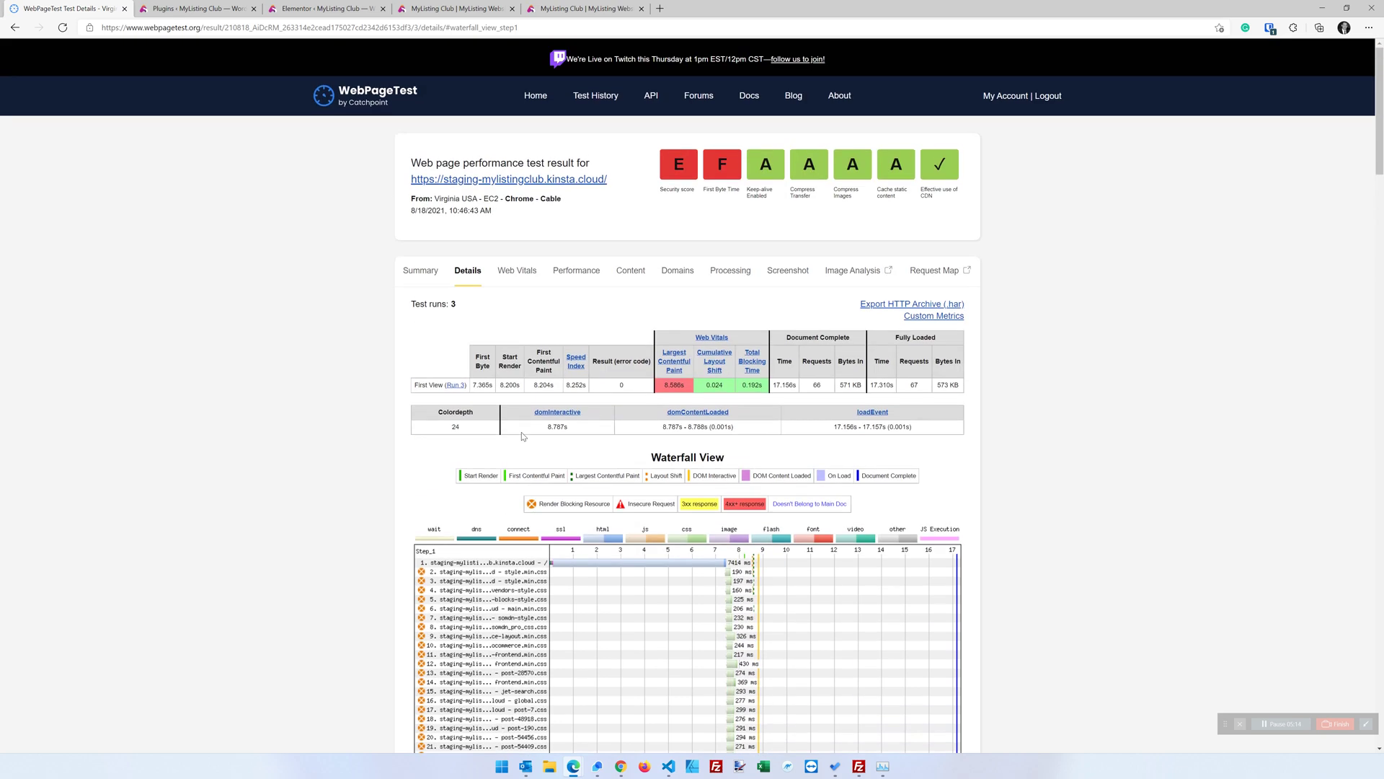
{"action": "right_click", "coordinate": [83, 8]}
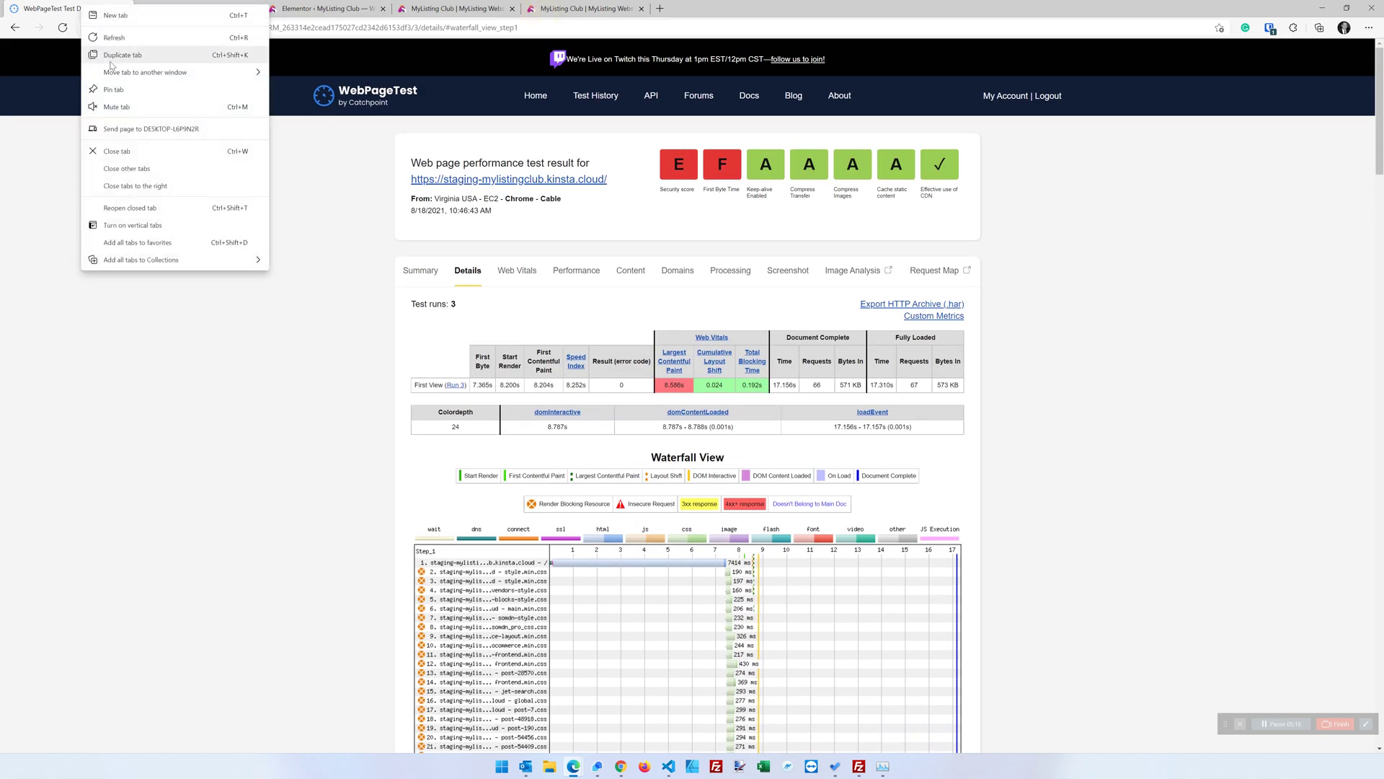
{"action": "left_click", "coordinate": [114, 57]}
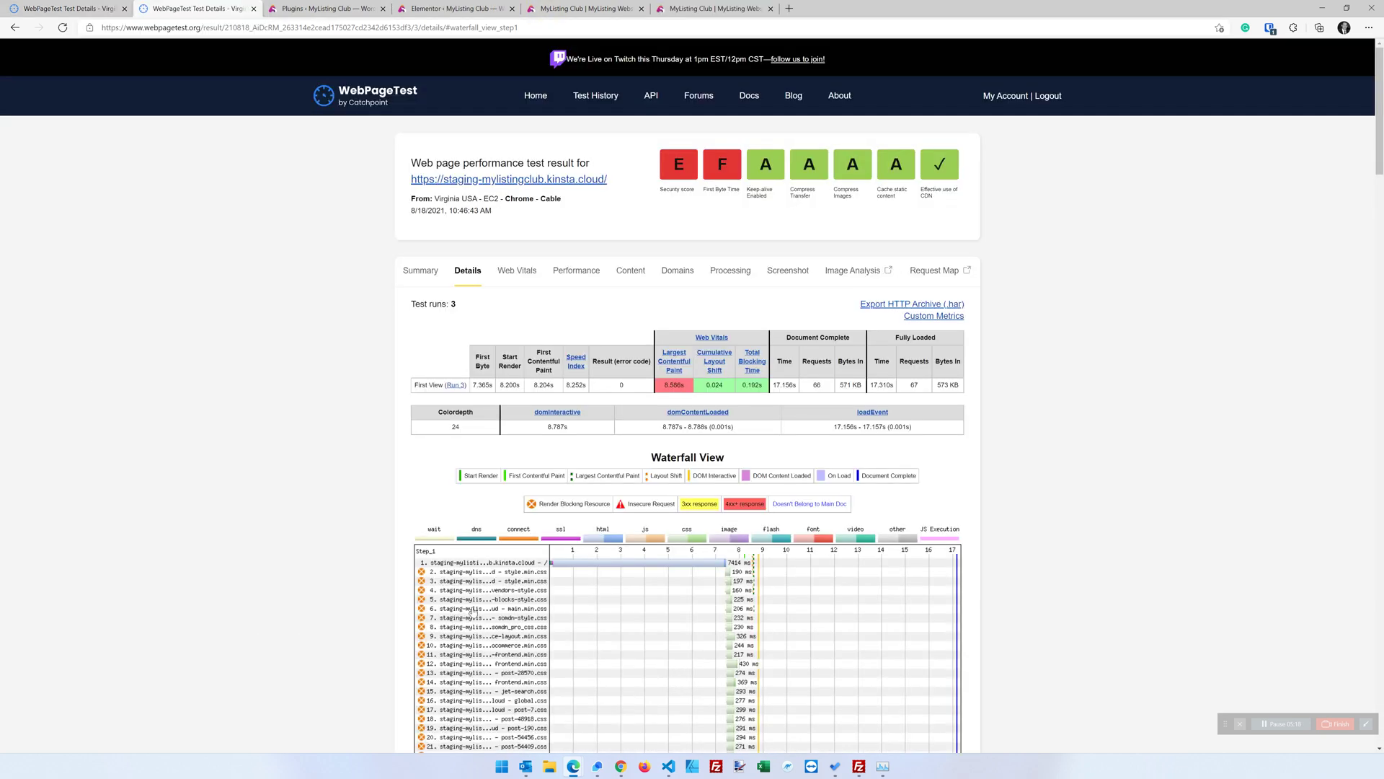
{"action": "left_click", "coordinate": [734, 7]}
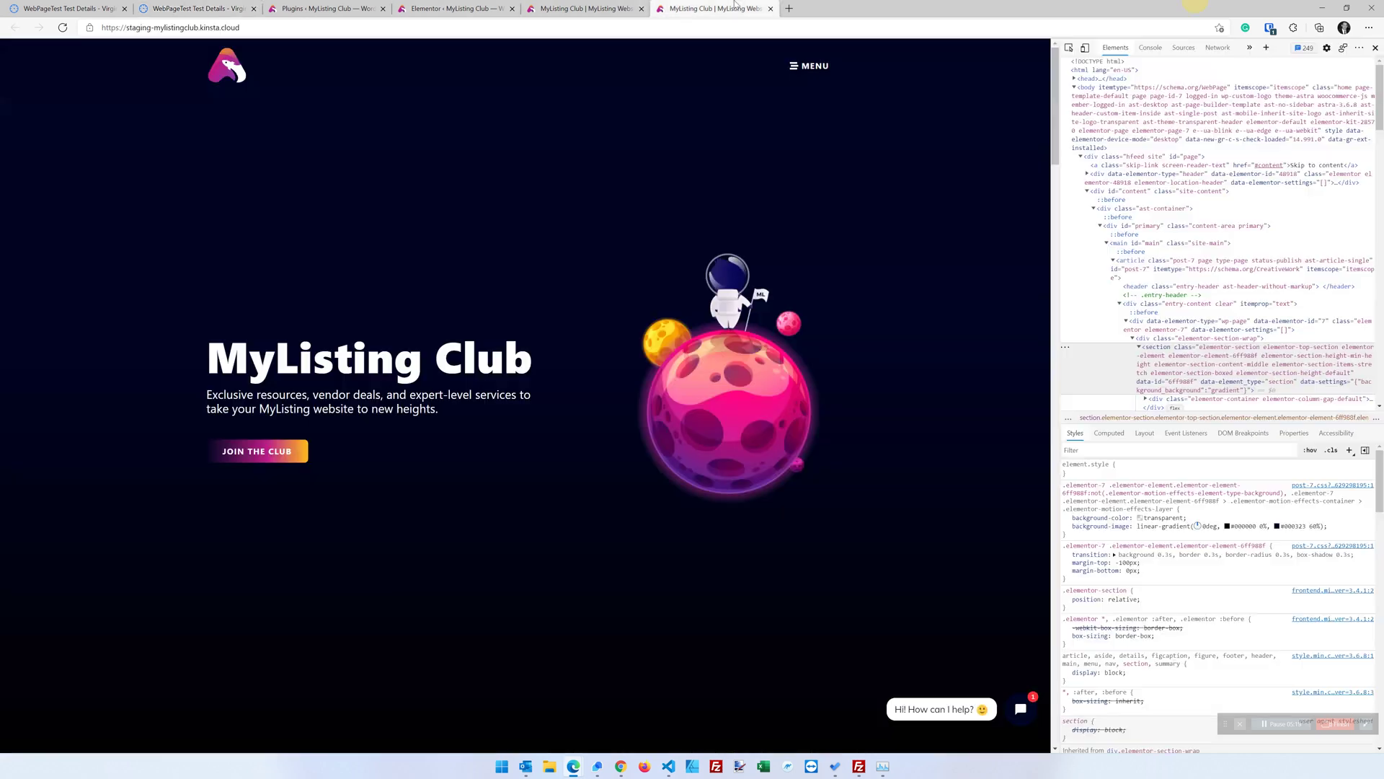
{"action": "left_click", "coordinate": [584, 6]}
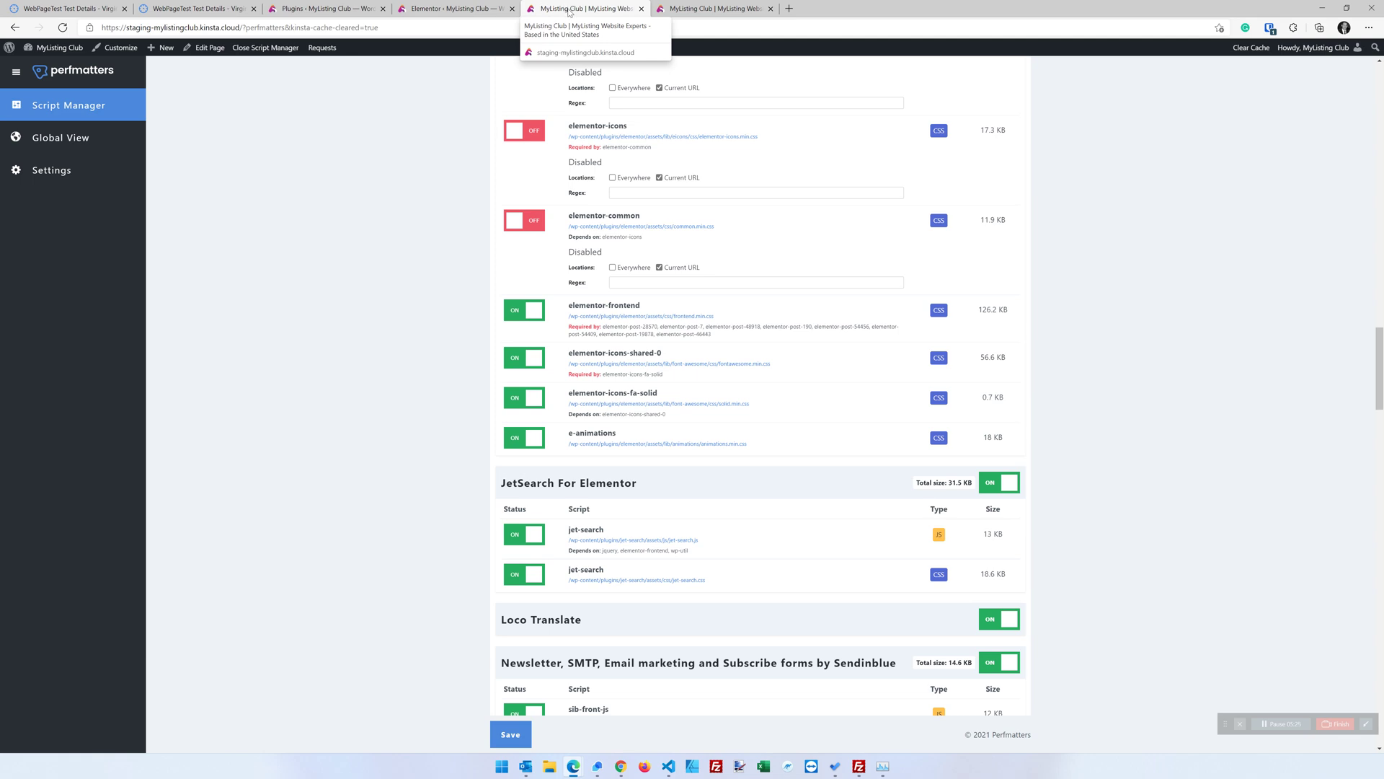
Step: Change the Font-Awesome Inline experiment's dropdown from Inactive to Active
{"action": "left_click", "coordinate": [430, 6]}
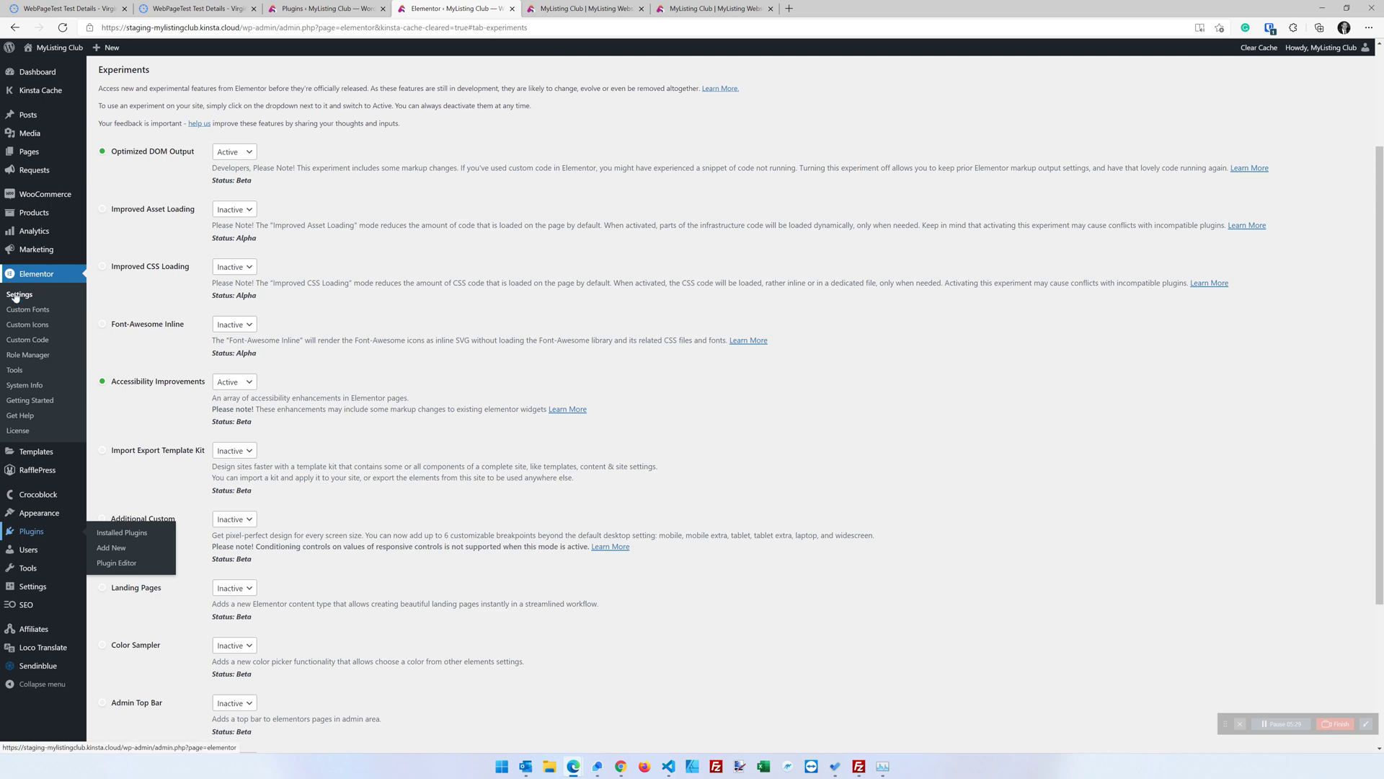
{"action": "scroll", "coordinate": [14, 300], "scroll_direction": "up", "scroll_amount": 2}
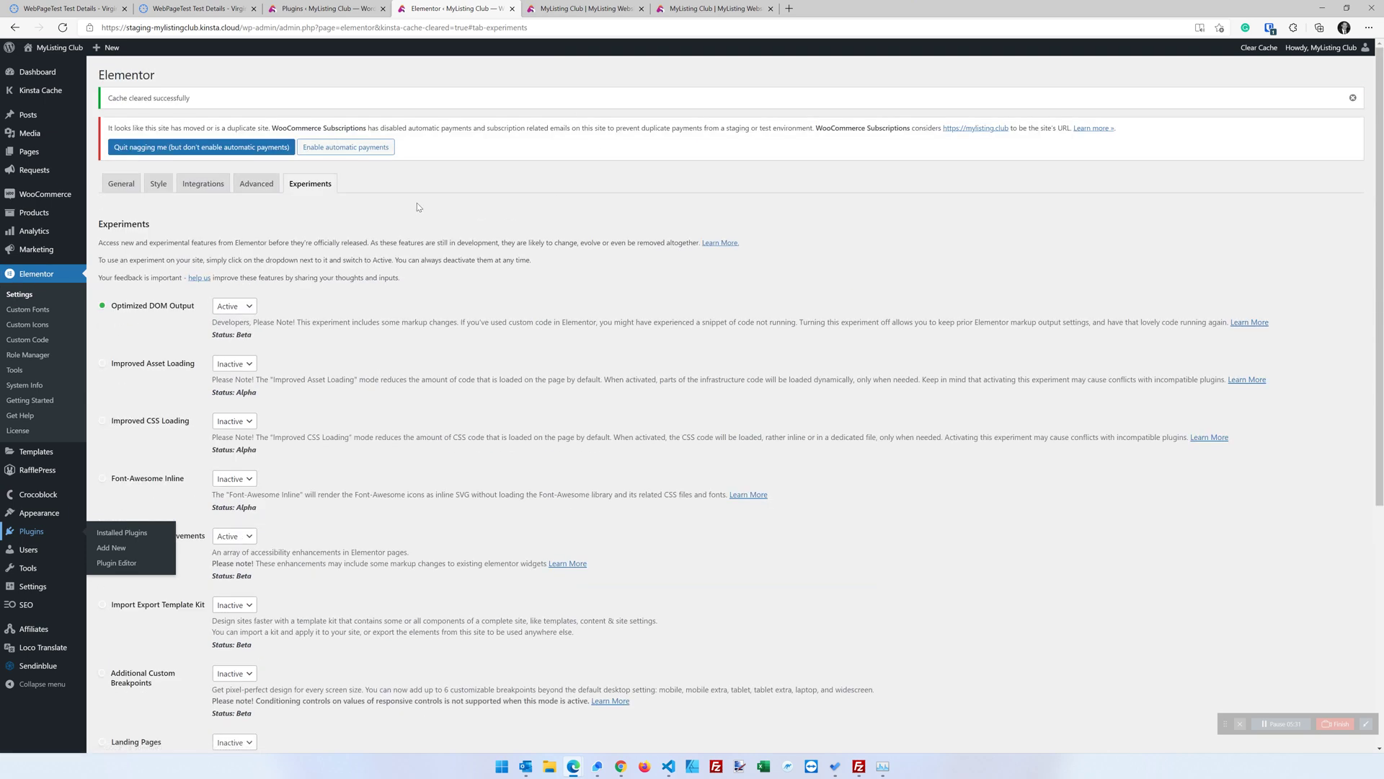
{"action": "scroll", "coordinate": [331, 294], "scroll_direction": "down", "scroll_amount": 4}
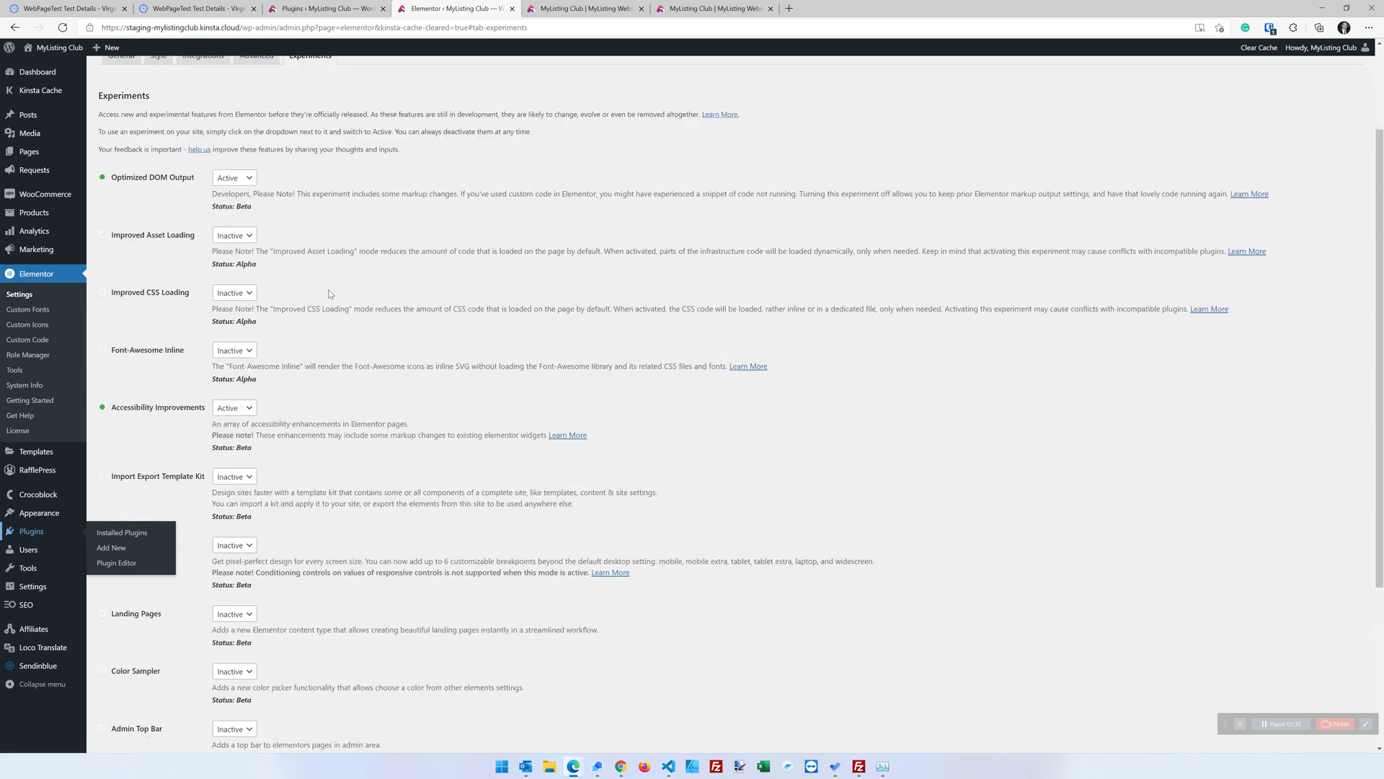
{"action": "scroll", "coordinate": [115, 295], "scroll_direction": "up", "scroll_amount": 2}
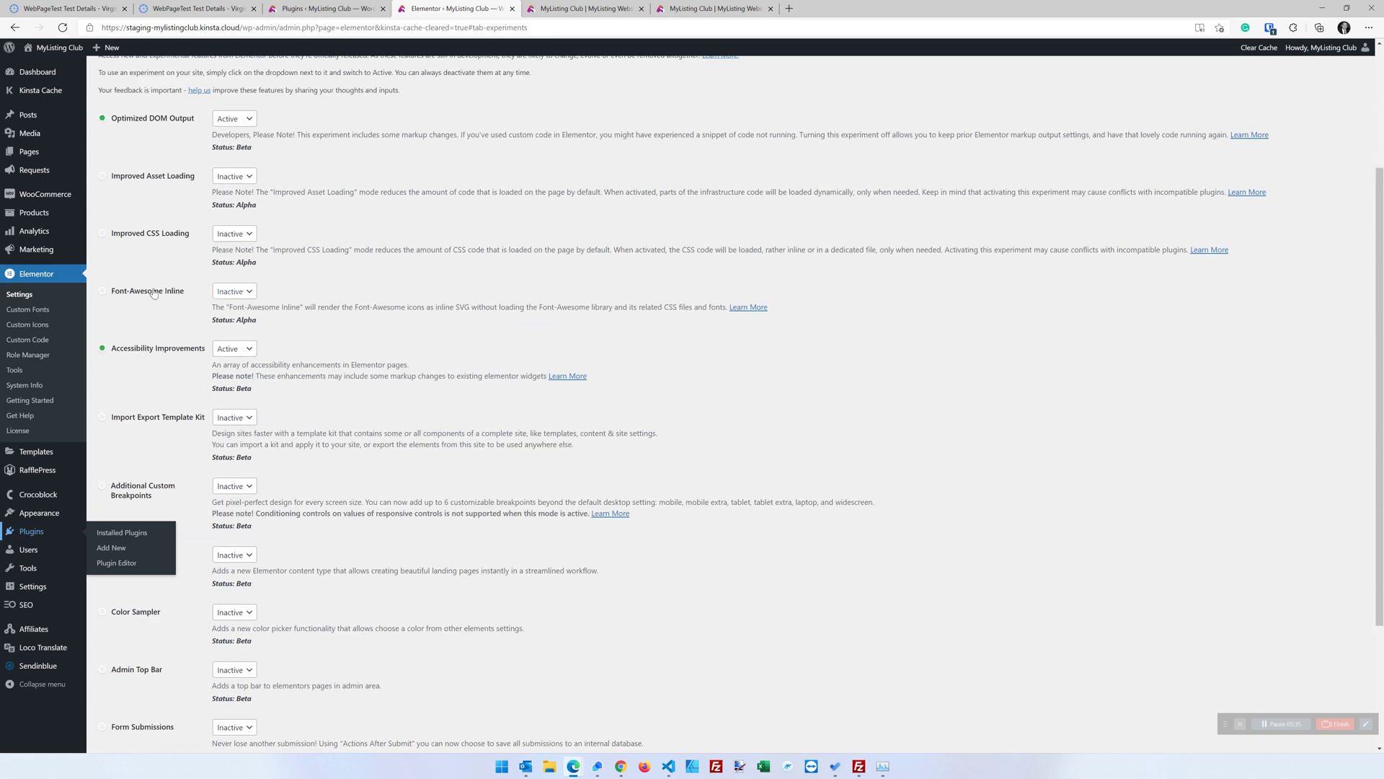
{"action": "left_click_drag", "start_coordinate": [198, 296], "coordinate": [113, 300]}
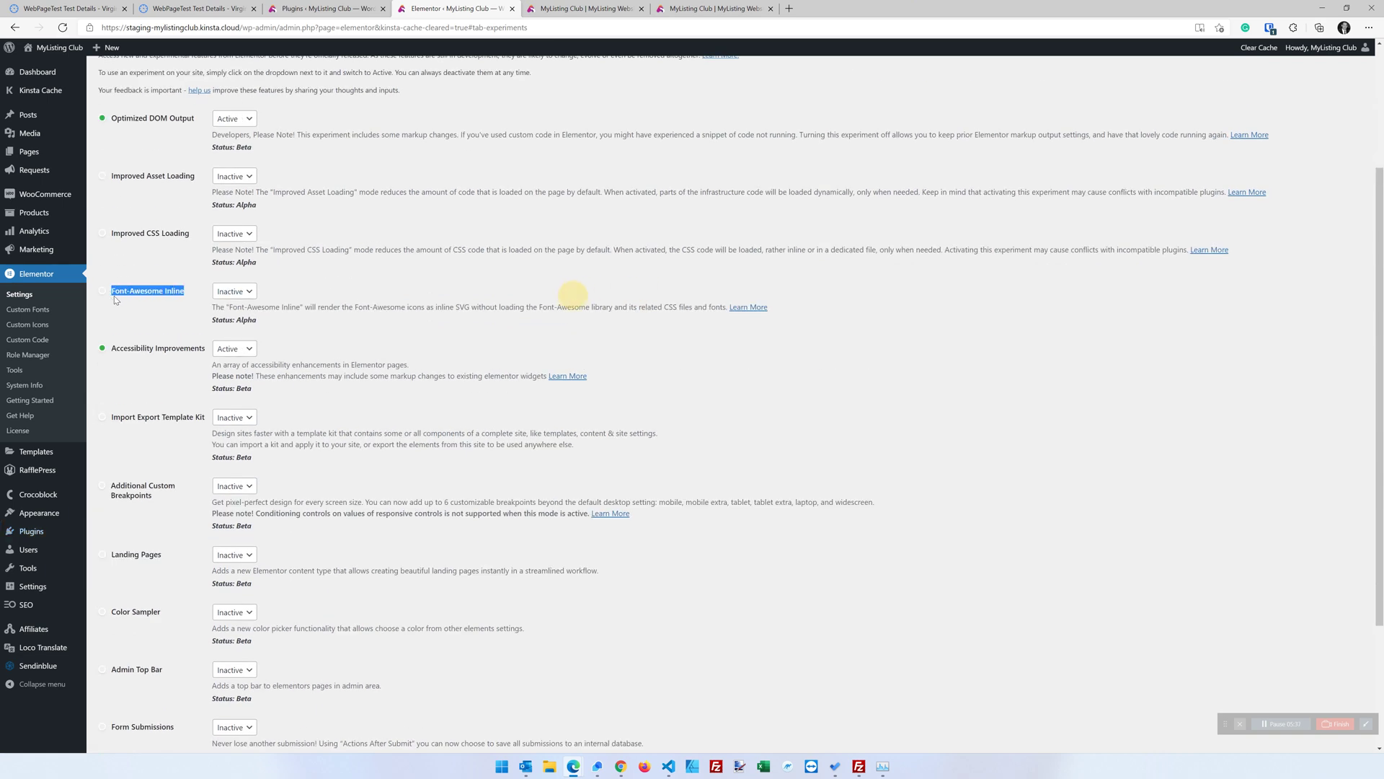
{"action": "left_click", "coordinate": [234, 291]}
{"action": "left_click", "coordinate": [228, 318]}
{"action": "left_click", "coordinate": [297, 289]}
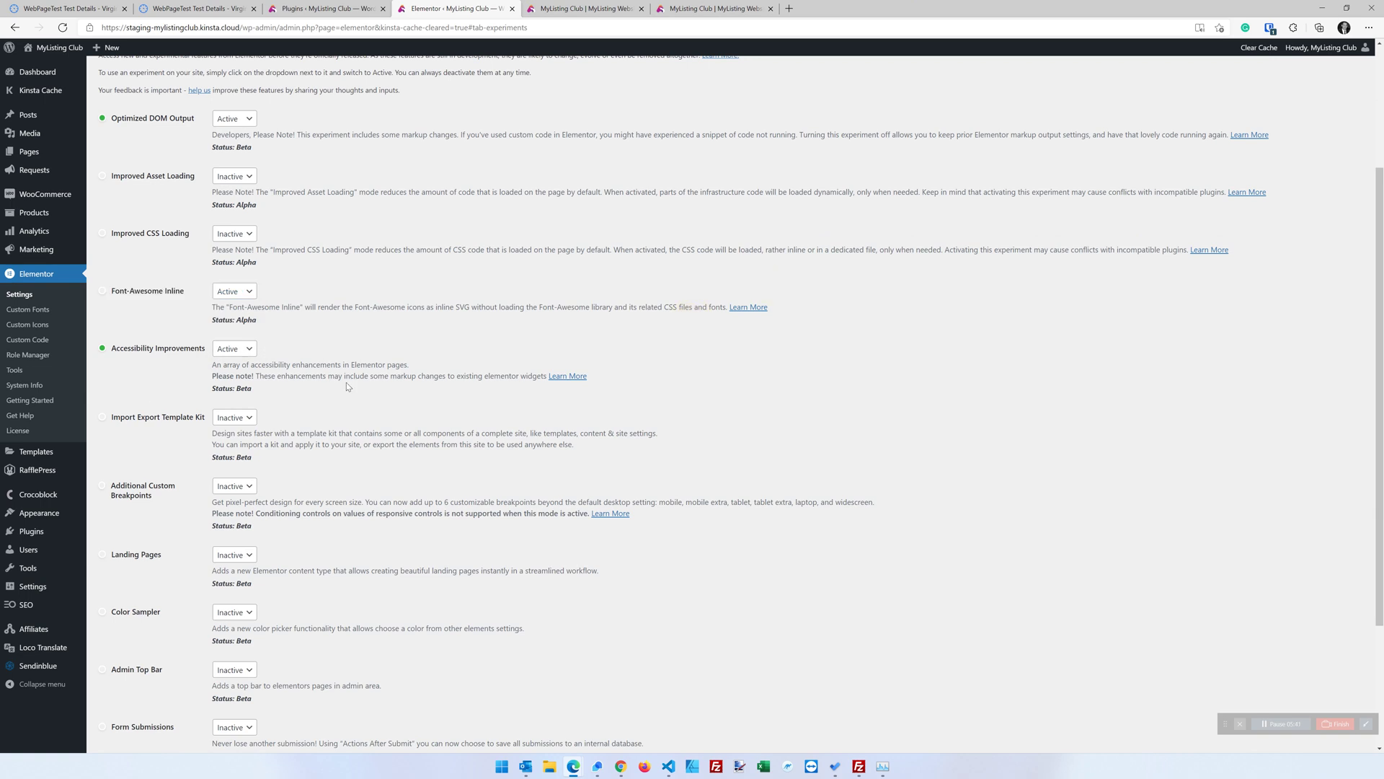
{"action": "left_click", "coordinate": [250, 294]}
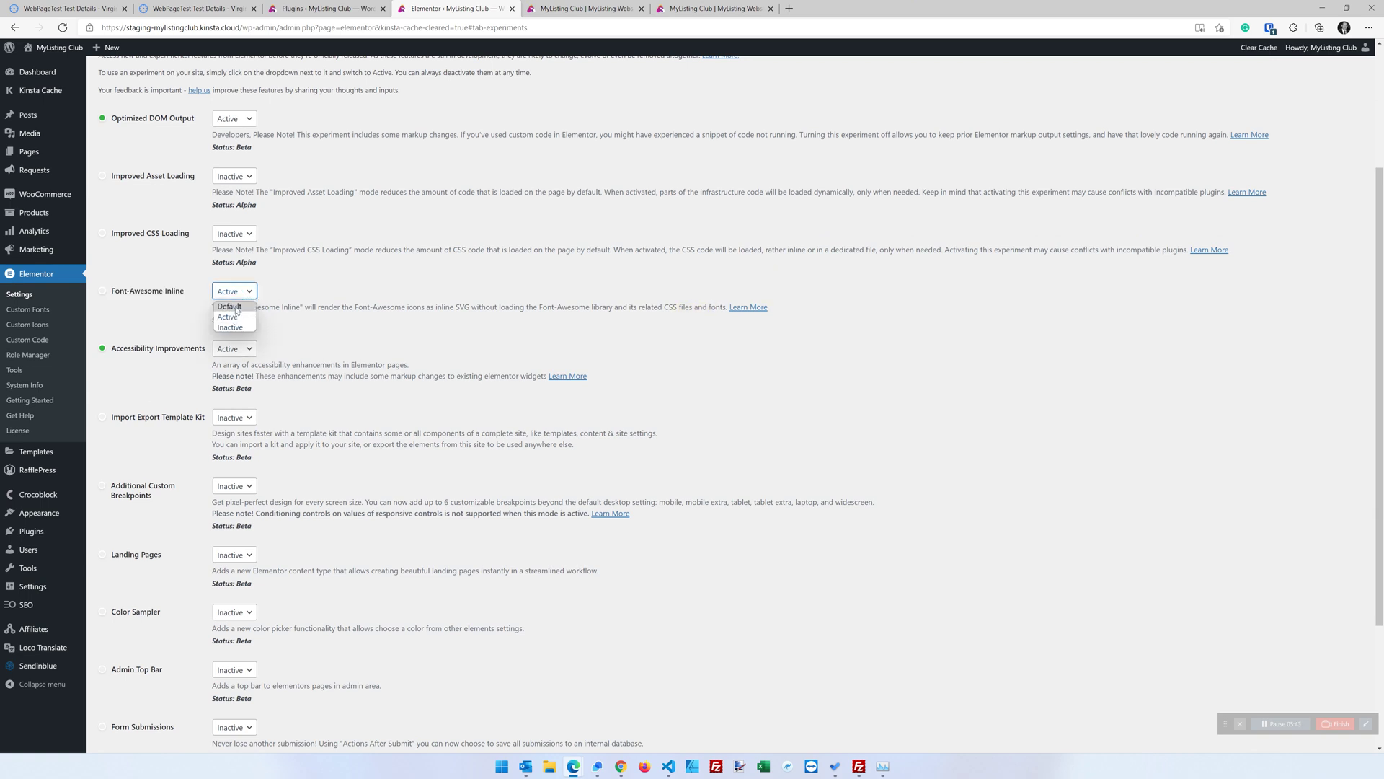
{"action": "left_click", "coordinate": [322, 280]}
Step: Save the Elementor Experiments settings
{"action": "scroll", "coordinate": [303, 338], "scroll_direction": "down", "scroll_amount": 2}
{"action": "scroll", "coordinate": [318, 350], "scroll_direction": "up", "scroll_amount": 2}
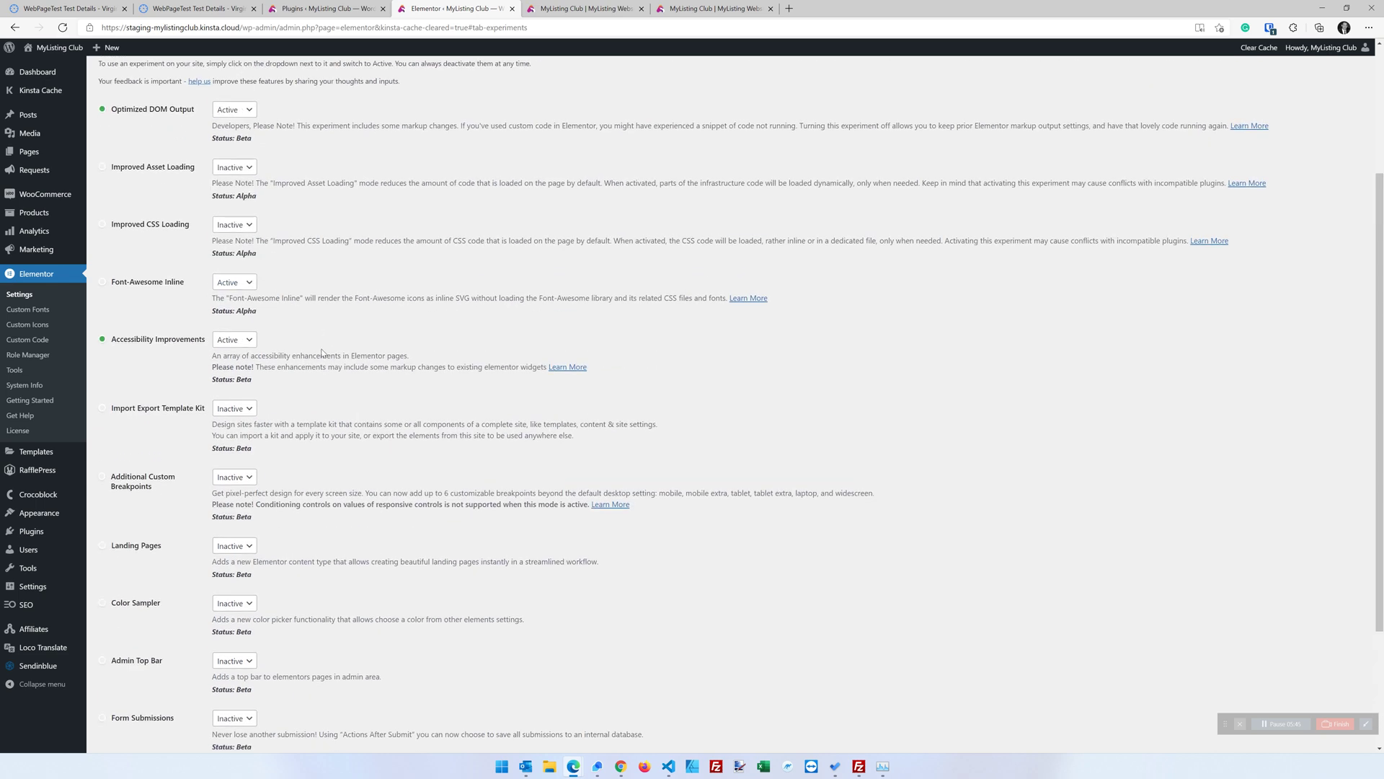
{"action": "scroll", "coordinate": [322, 353], "scroll_direction": "down", "scroll_amount": 3}
{"action": "left_click", "coordinate": [137, 697]}
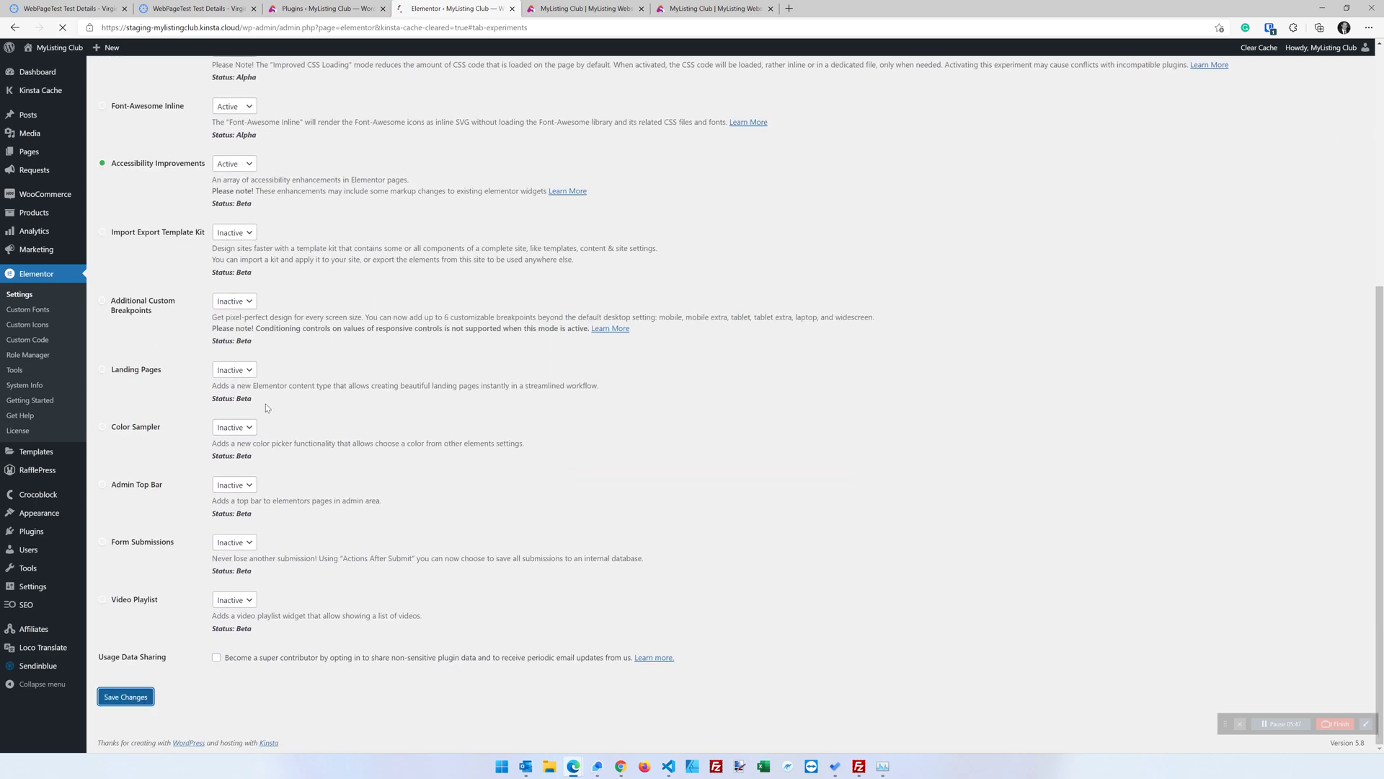